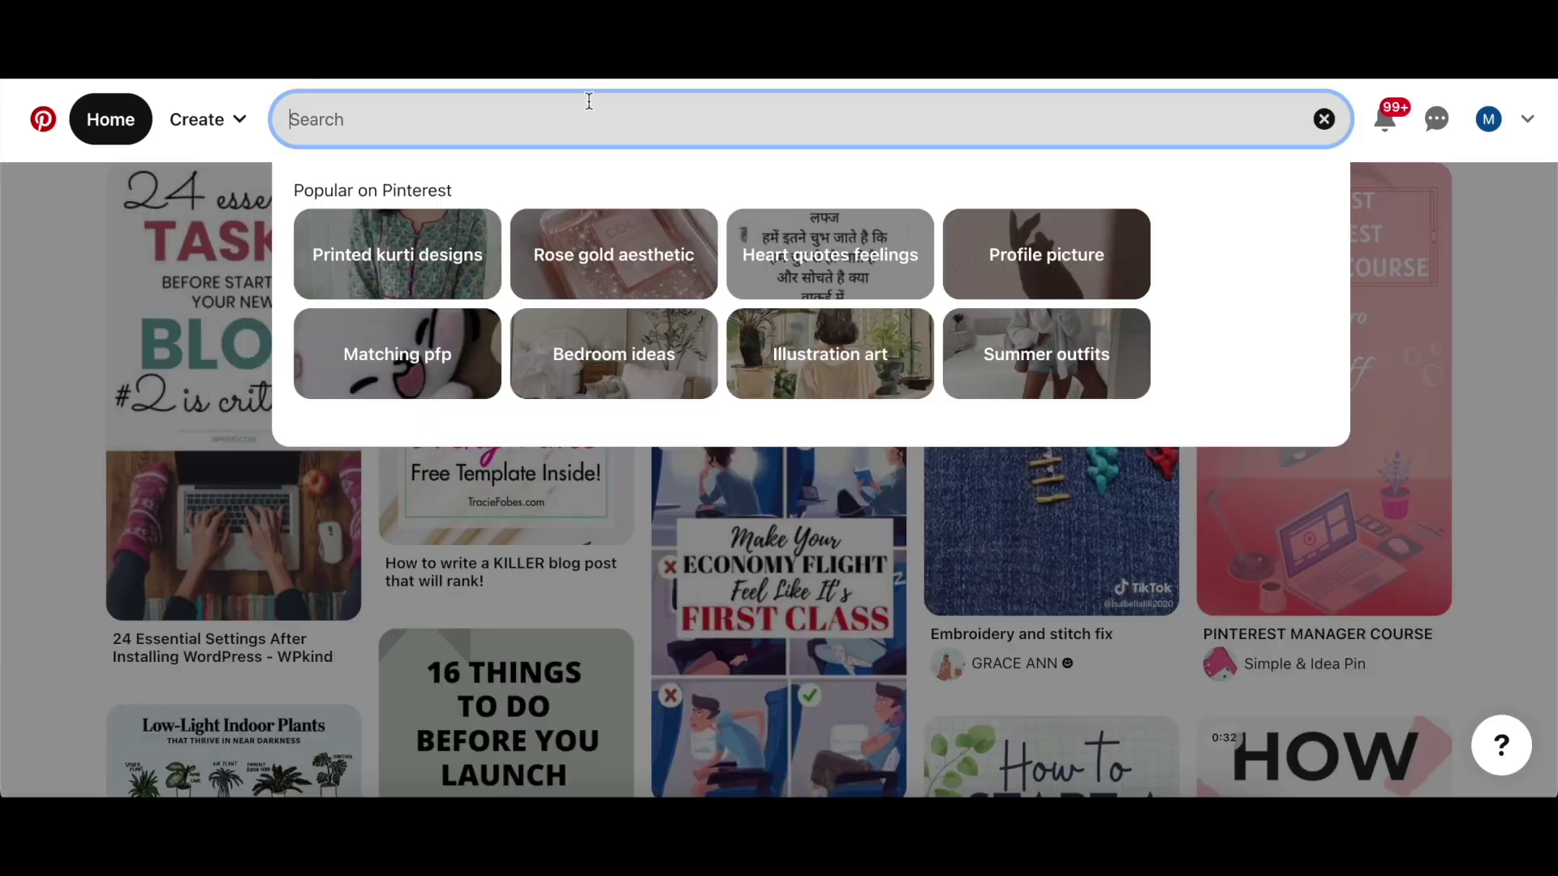
Search Pinterest for 'art' and then go back to the keyword research site.
{"action": "type", "text": "art"}
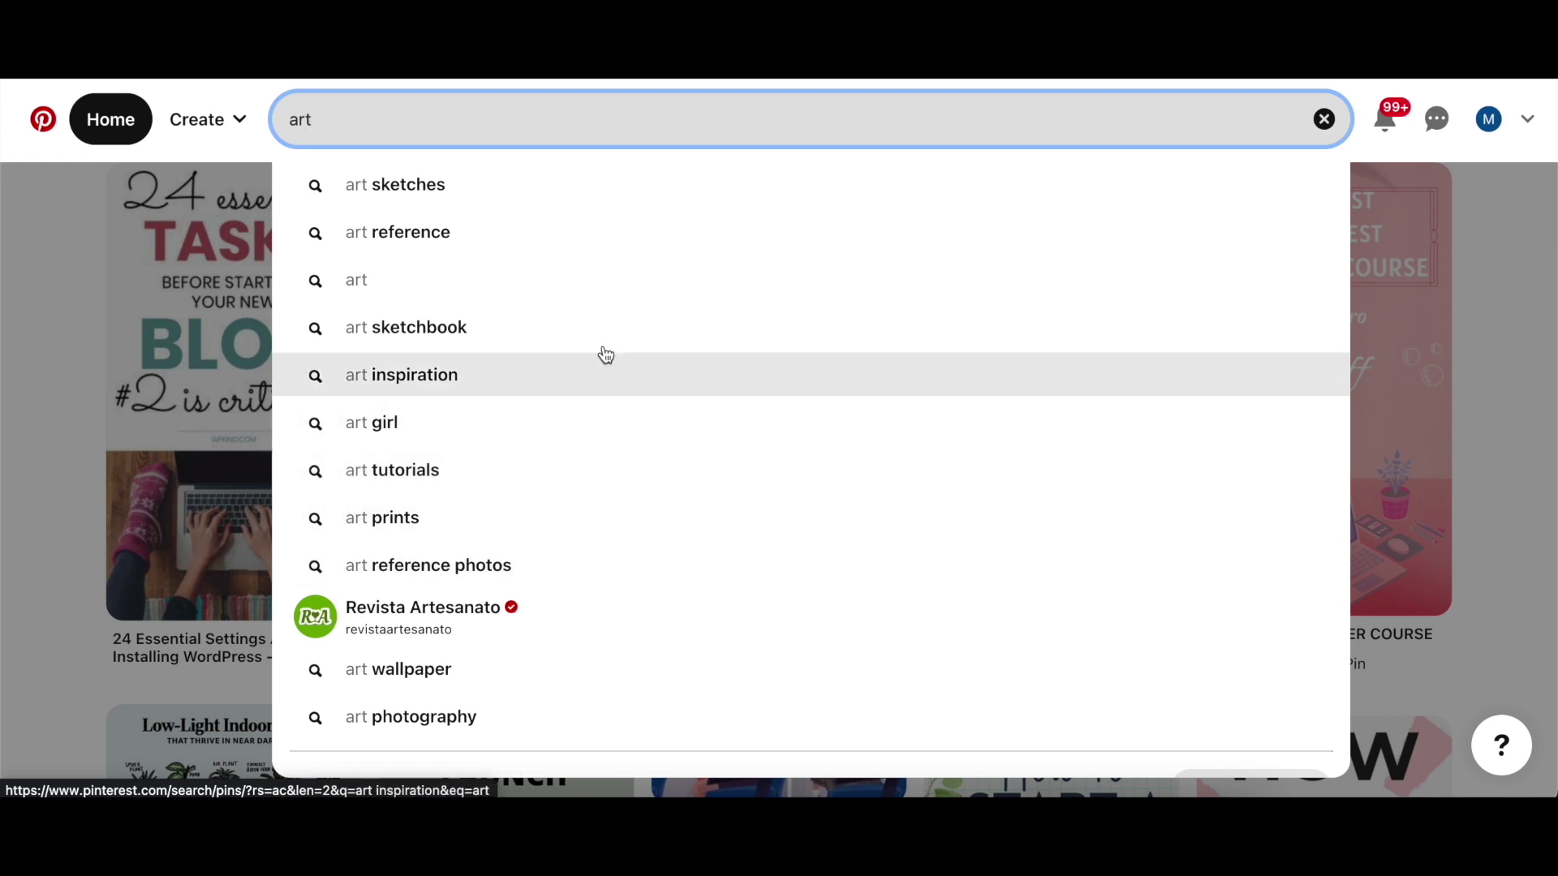
{"action": "key", "text": "Return"}
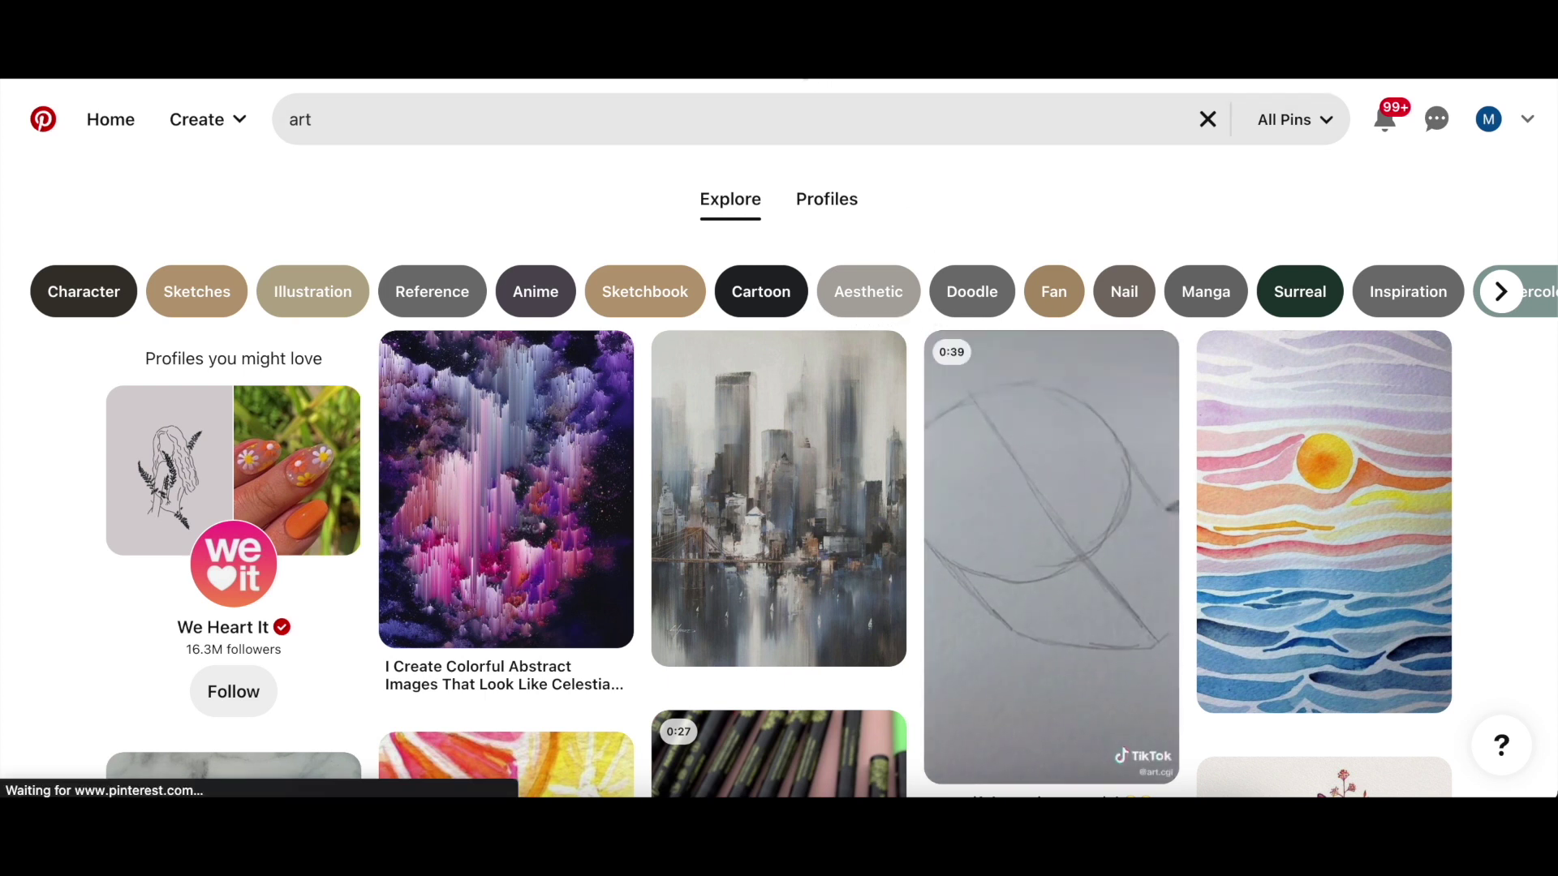
{"action": "key", "text": "ctrl+Tab"}
Switch to Pinterest keyword research and enter 'art' as the seed keyword.
{"action": "left_click", "coordinate": [1048, 458]}
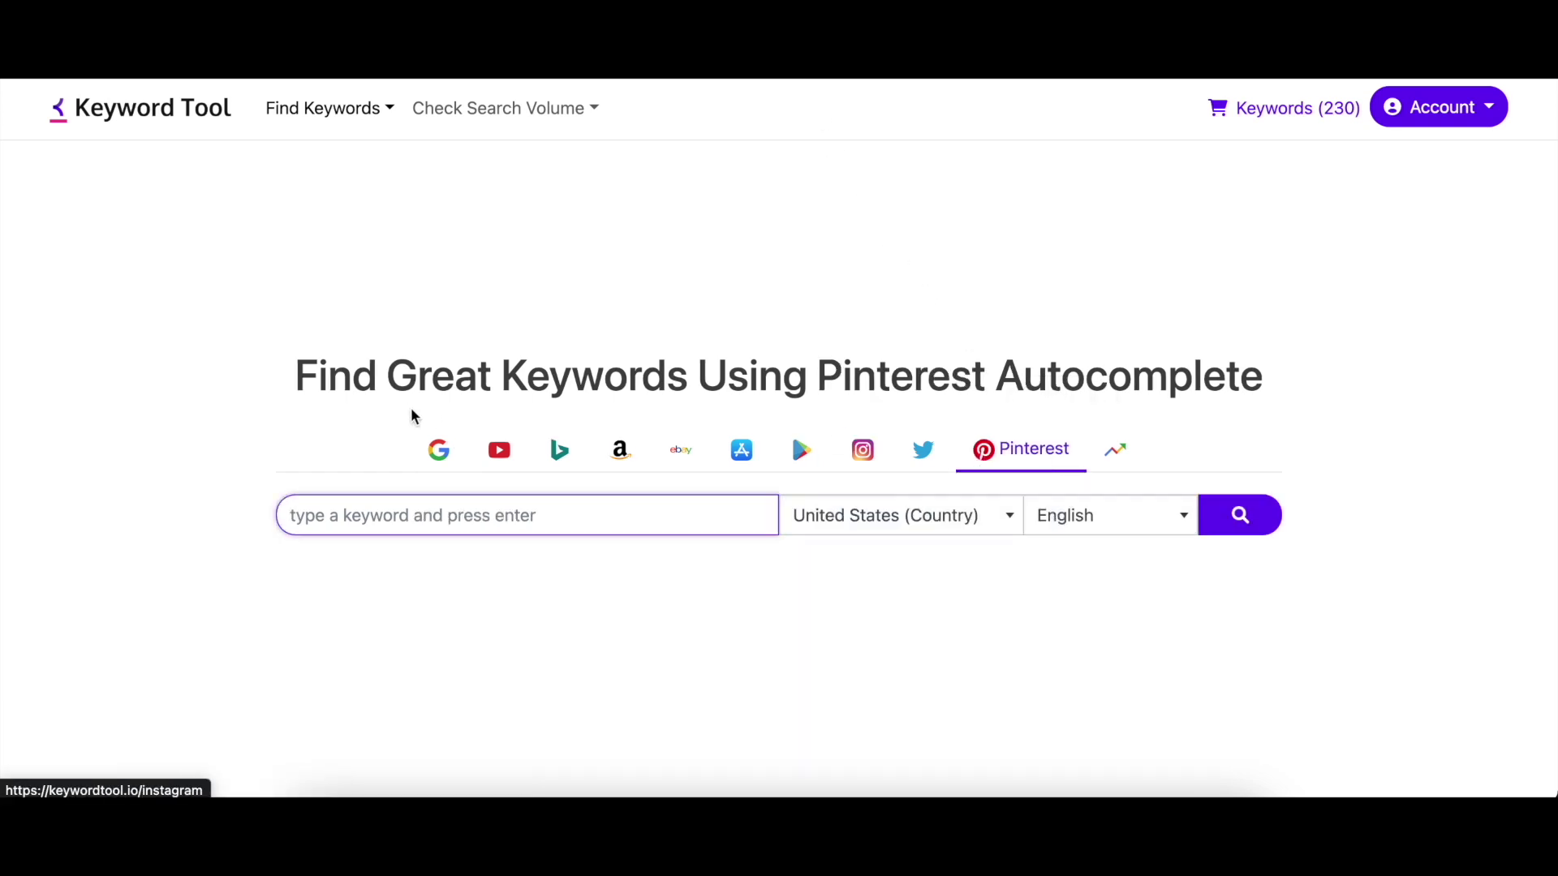
{"action": "left_click_drag", "start_coordinate": [295, 374], "coordinate": [1269, 393]}
{"action": "left_click", "coordinate": [1269, 398]}
{"action": "left_click", "coordinate": [595, 511]}
{"action": "type", "text": "art"}
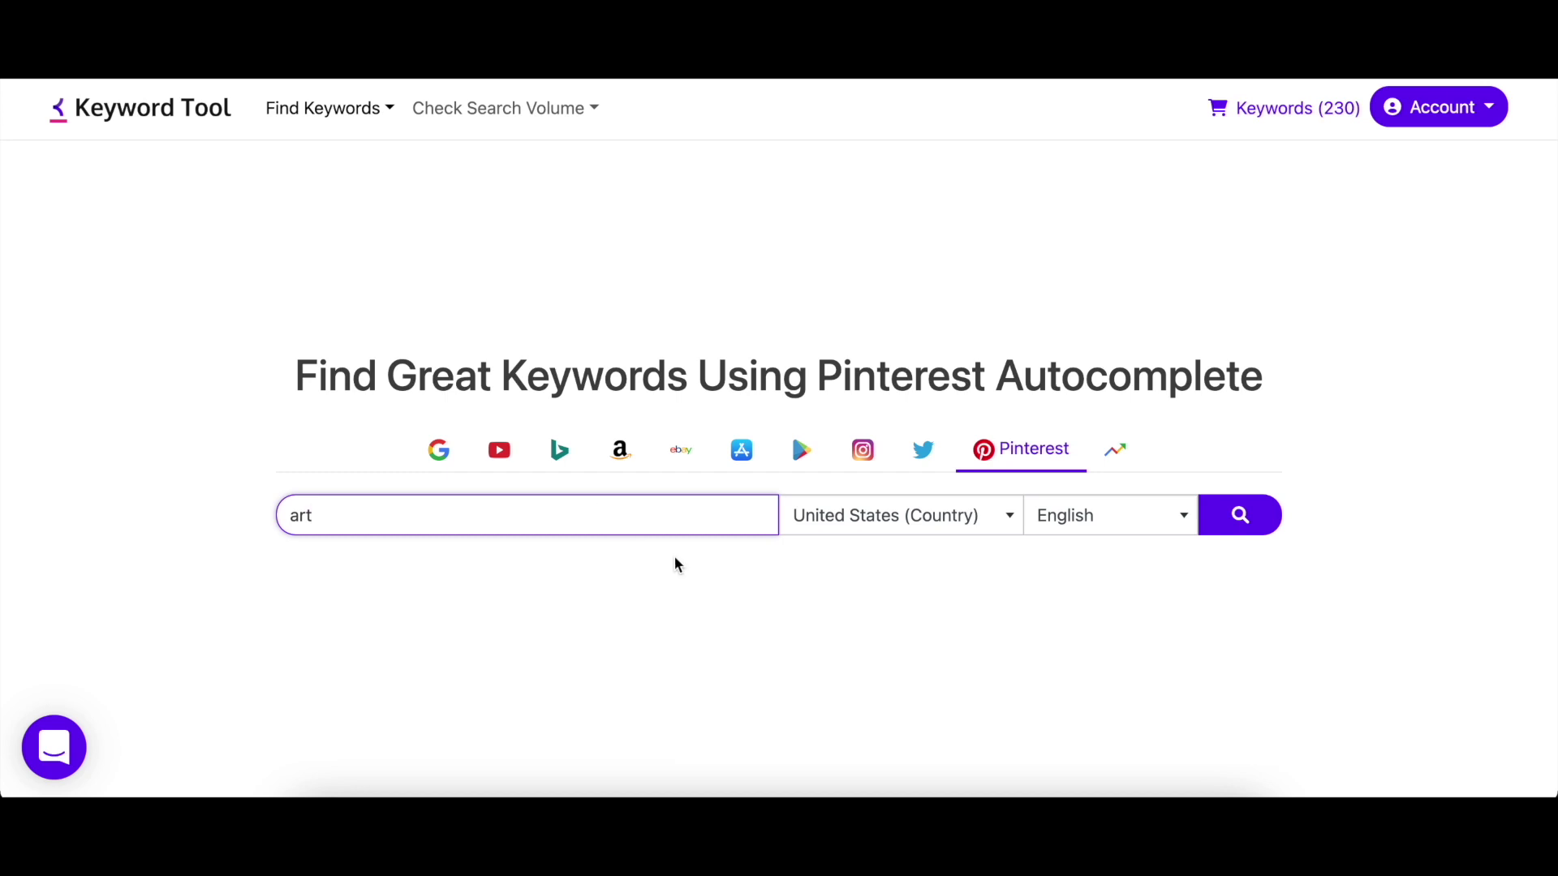
Keep United States and English and run the search, getting 334 keywords.
{"action": "left_click", "coordinate": [895, 521]}
{"action": "type", "text": "a"}
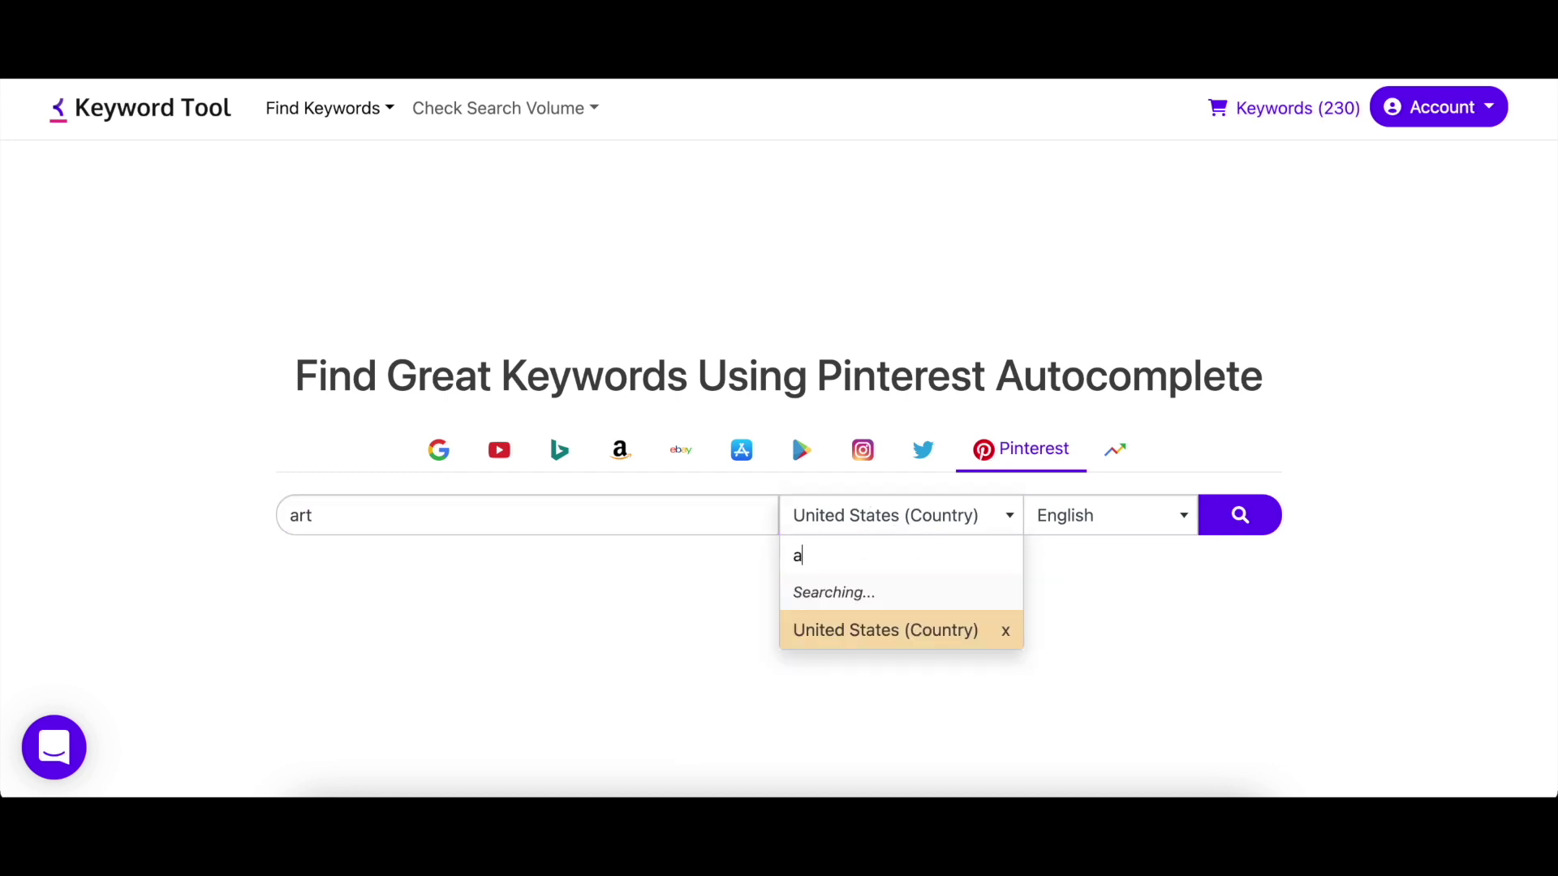
{"action": "scroll", "coordinate": [949, 441], "scroll_direction": "down", "scroll_amount": 2}
{"action": "scroll", "coordinate": [949, 442], "scroll_direction": "up", "scroll_amount": 3}
{"action": "left_click", "coordinate": [1101, 542]}
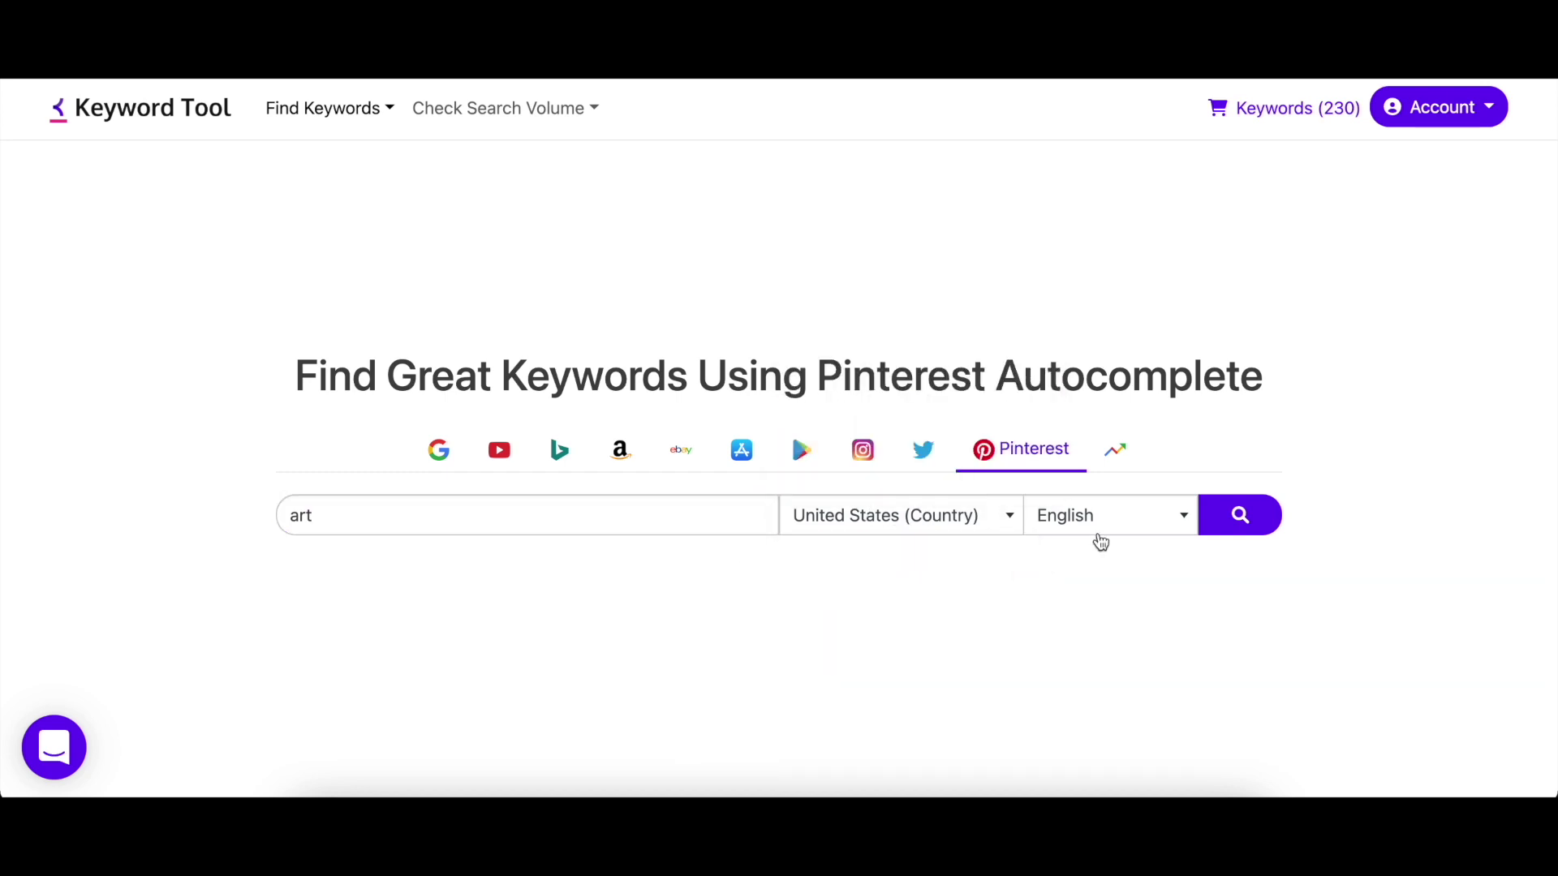
{"action": "left_click", "coordinate": [1124, 526]}
{"action": "scroll", "coordinate": [1134, 484], "scroll_direction": "down", "scroll_amount": 5}
{"action": "scroll", "coordinate": [1134, 484], "scroll_direction": "down", "scroll_amount": 3}
{"action": "left_click", "coordinate": [1142, 621]}
{"action": "left_click", "coordinate": [1228, 524]}
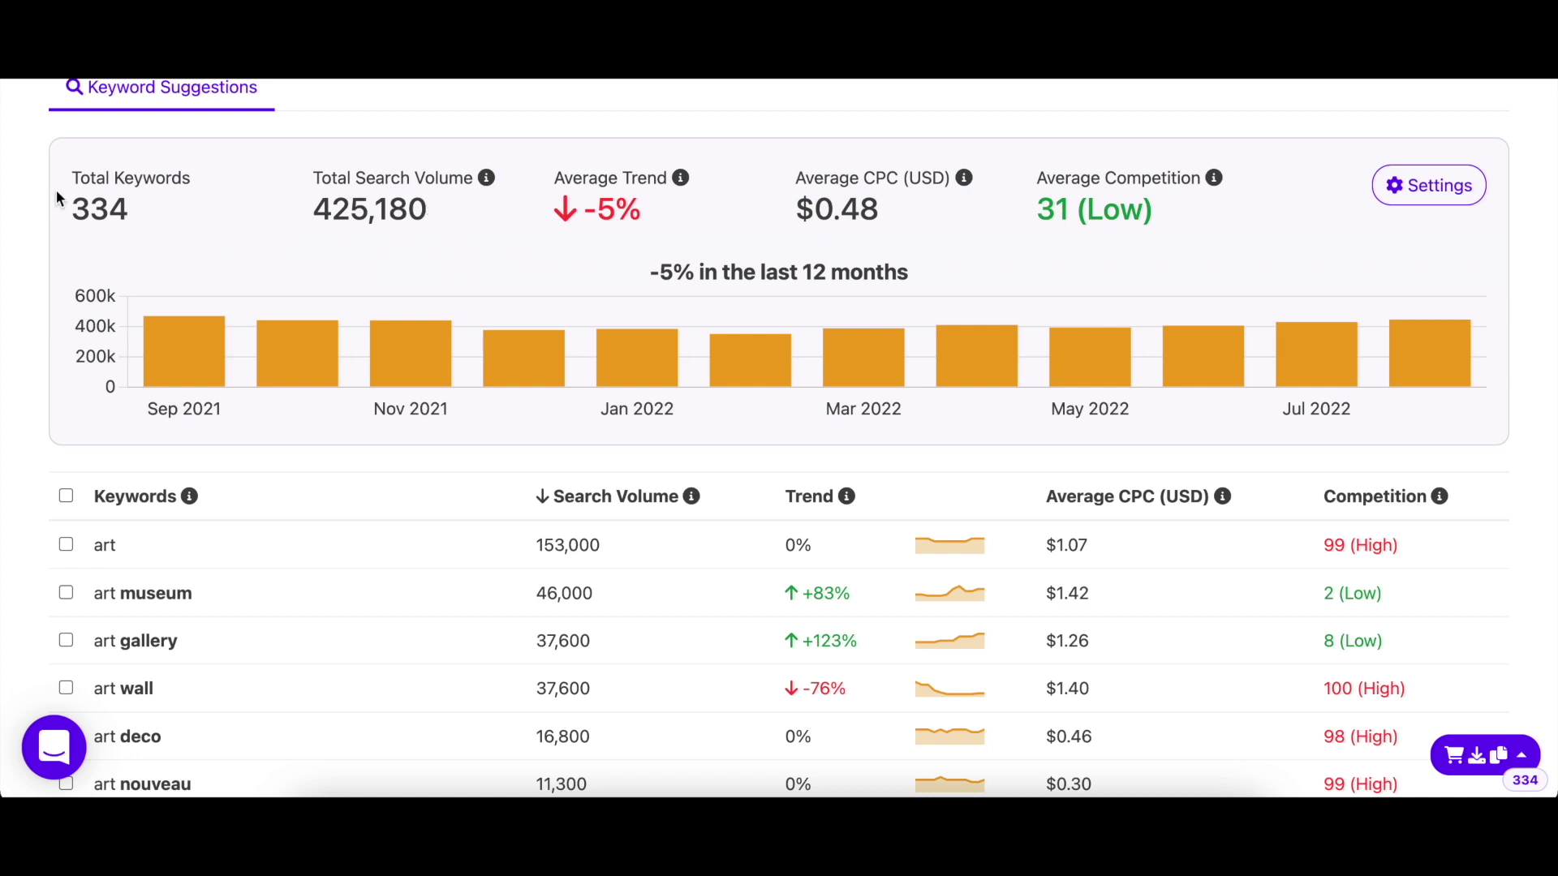
{"action": "left_click_drag", "start_coordinate": [56, 181], "coordinate": [143, 202]}
{"action": "left_click", "coordinate": [157, 217]}
{"action": "left_click_drag", "start_coordinate": [295, 181], "coordinate": [448, 215]}
{"action": "left_click", "coordinate": [448, 215]}
{"action": "scroll", "coordinate": [485, 485], "scroll_direction": "down", "scroll_amount": 4}
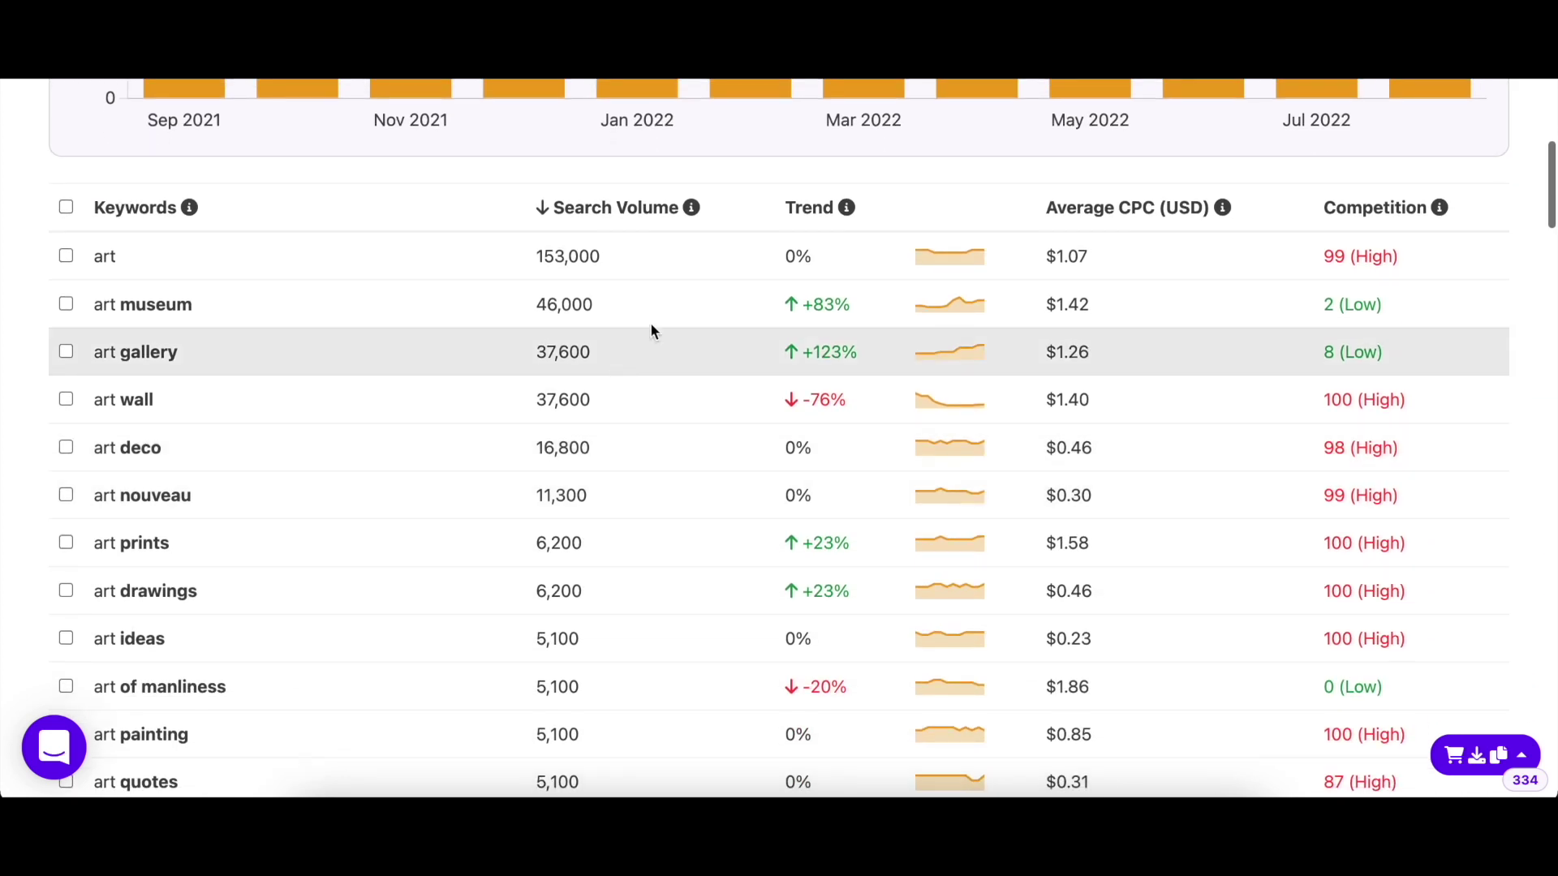
{"action": "mouse_move", "coordinate": [692, 208]}
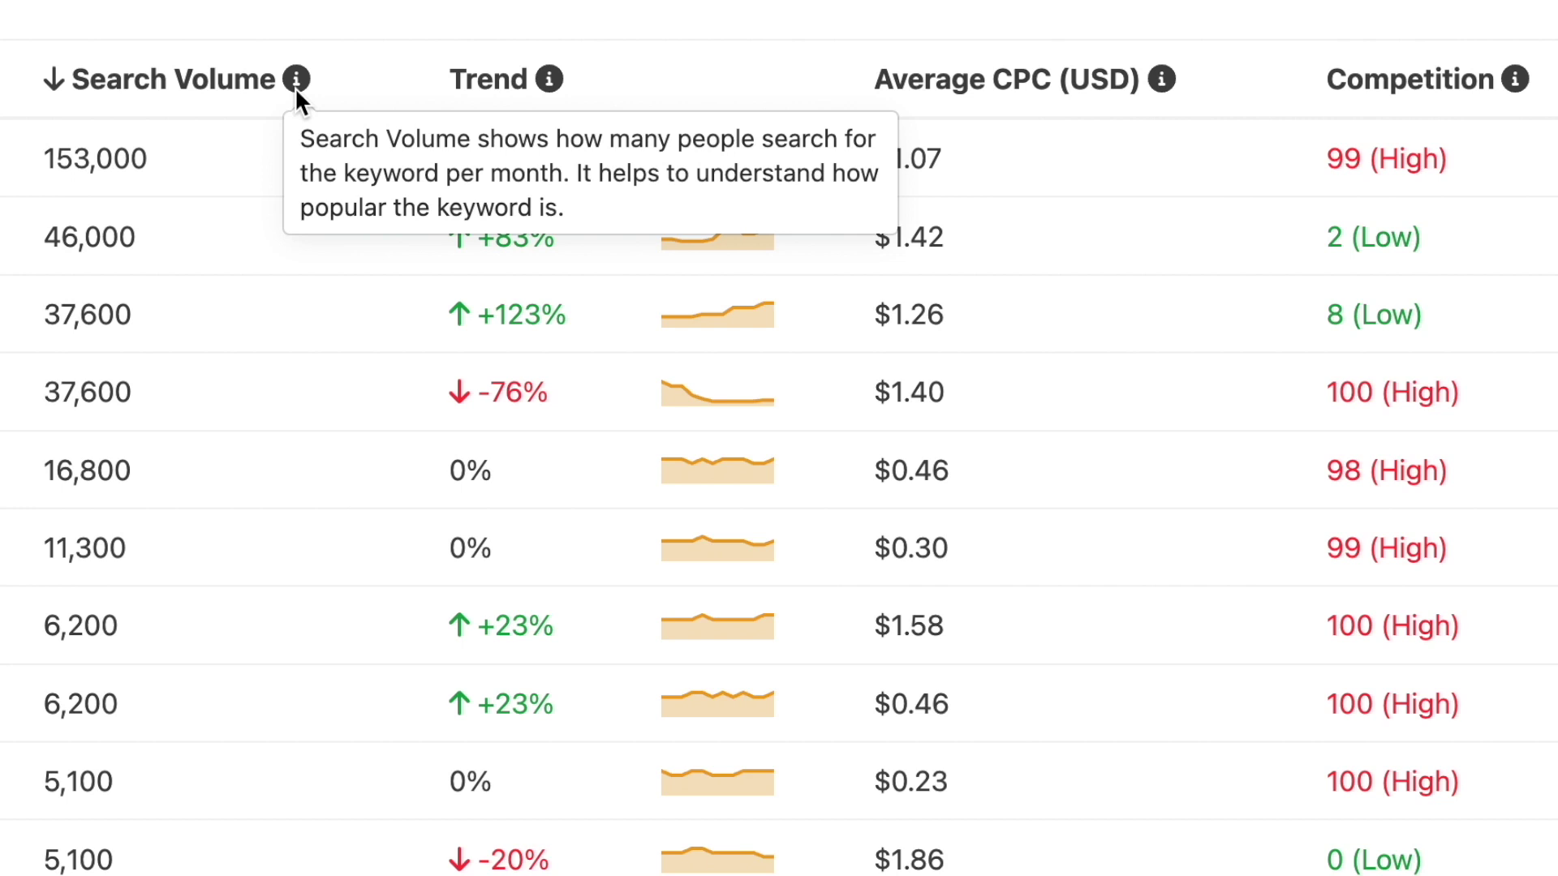
{"action": "mouse_move", "coordinate": [539, 86]}
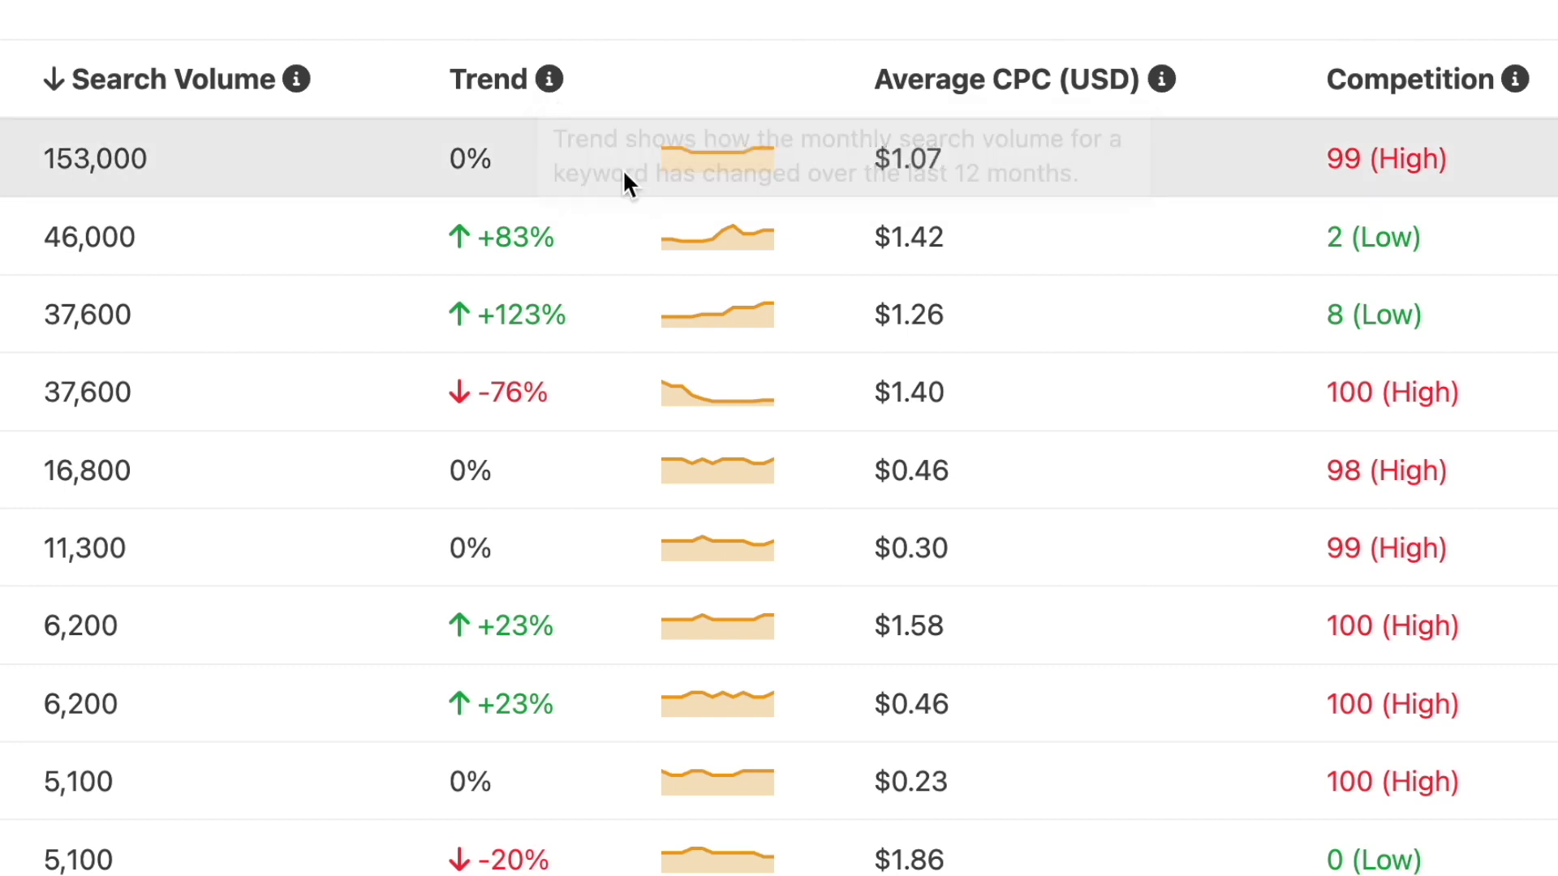
{"action": "mouse_move", "coordinate": [698, 264]}
{"action": "mouse_move", "coordinate": [666, 559]}
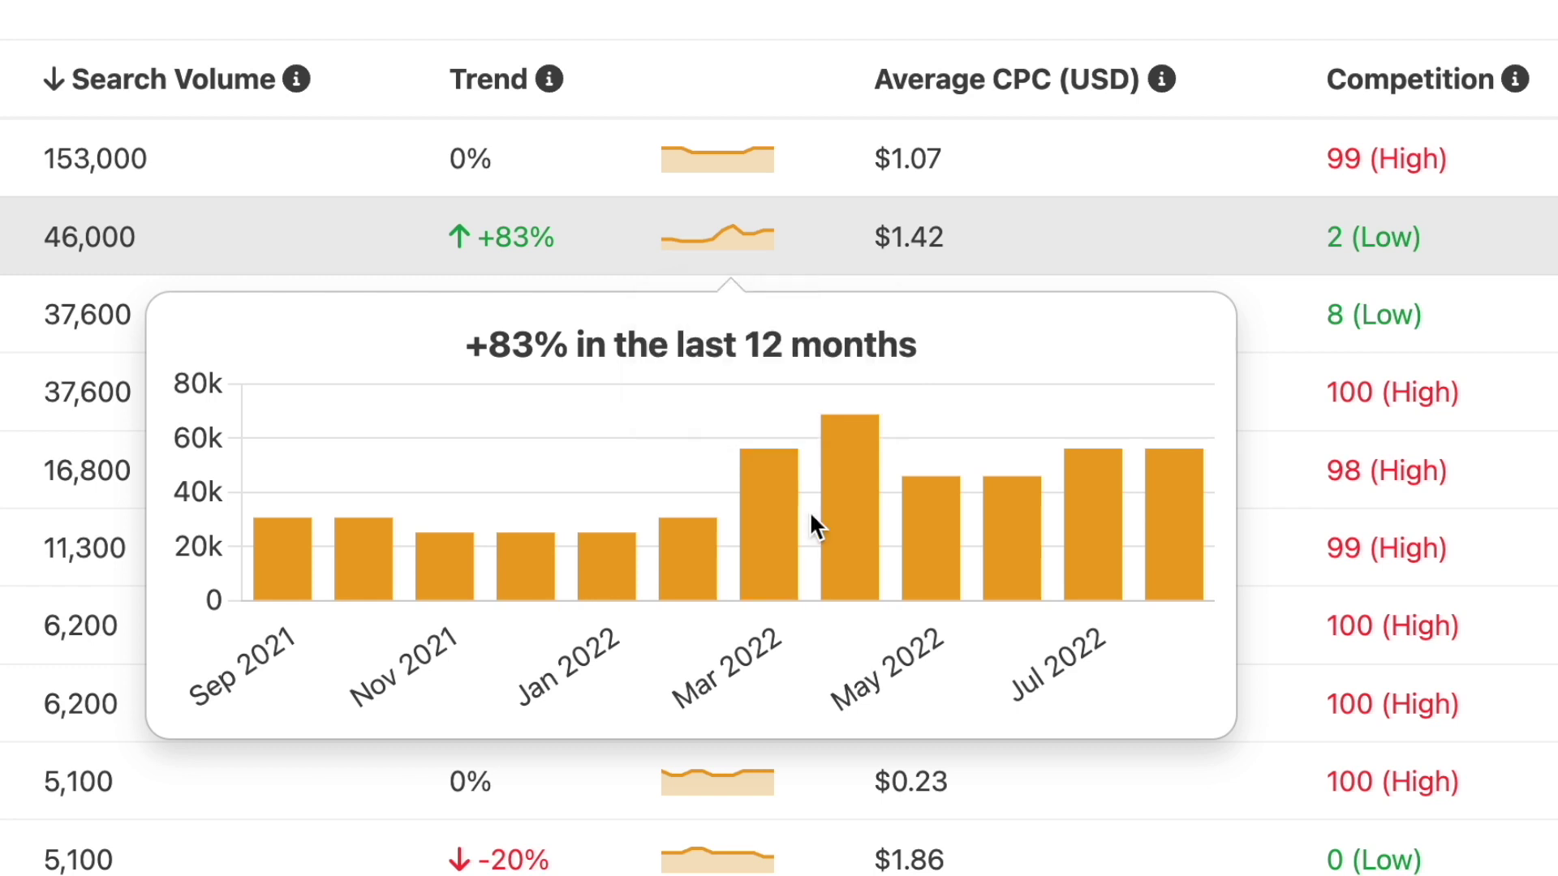
{"action": "mouse_move", "coordinate": [835, 505]}
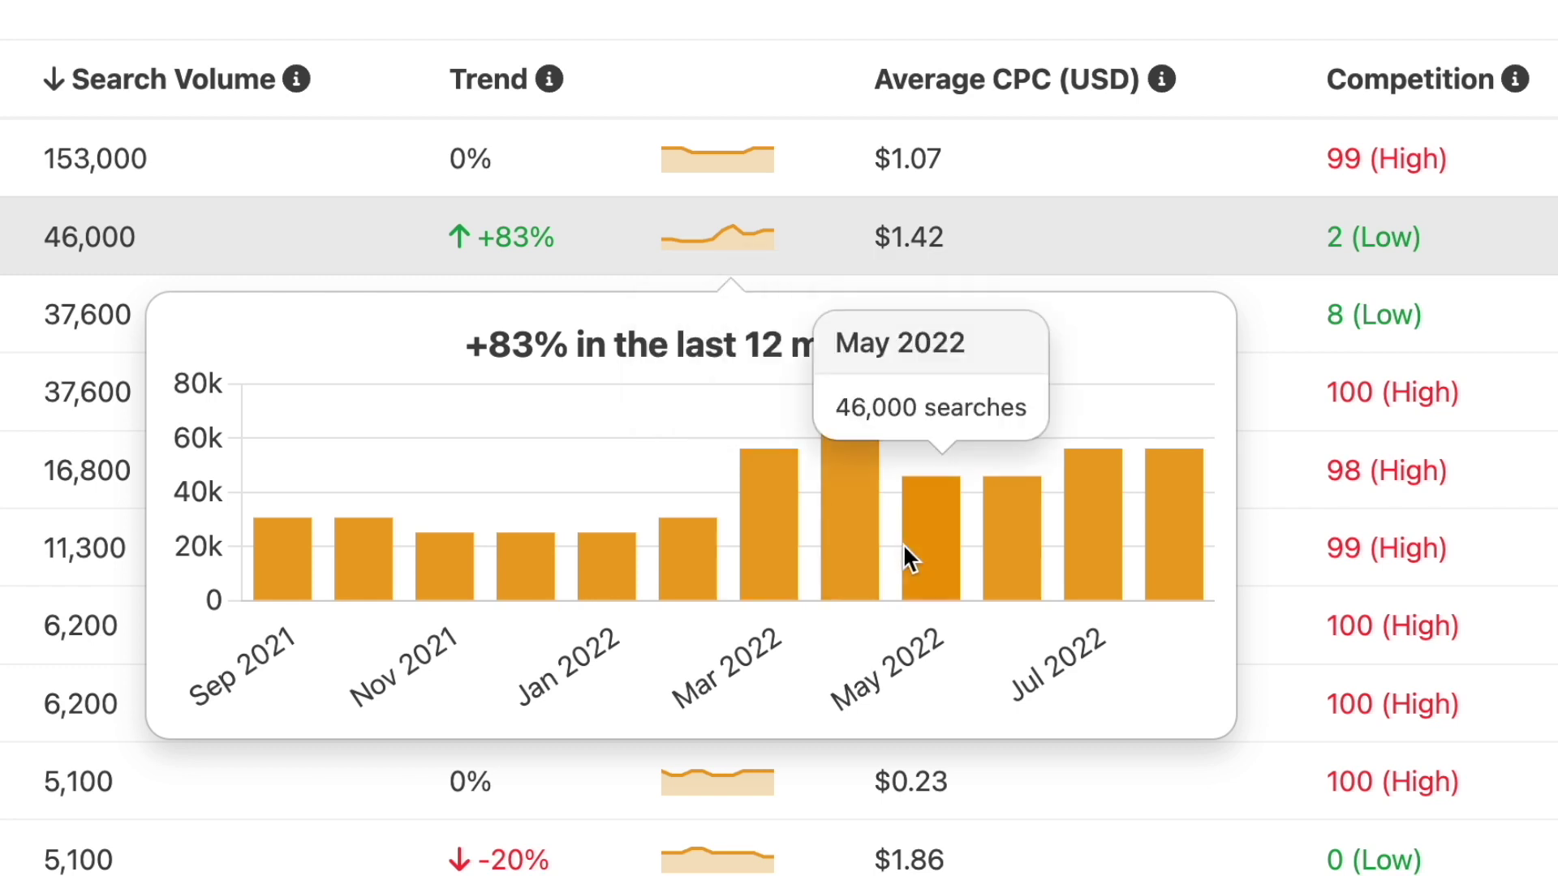
{"action": "left_click_drag", "start_coordinate": [470, 237], "coordinate": [570, 237]}
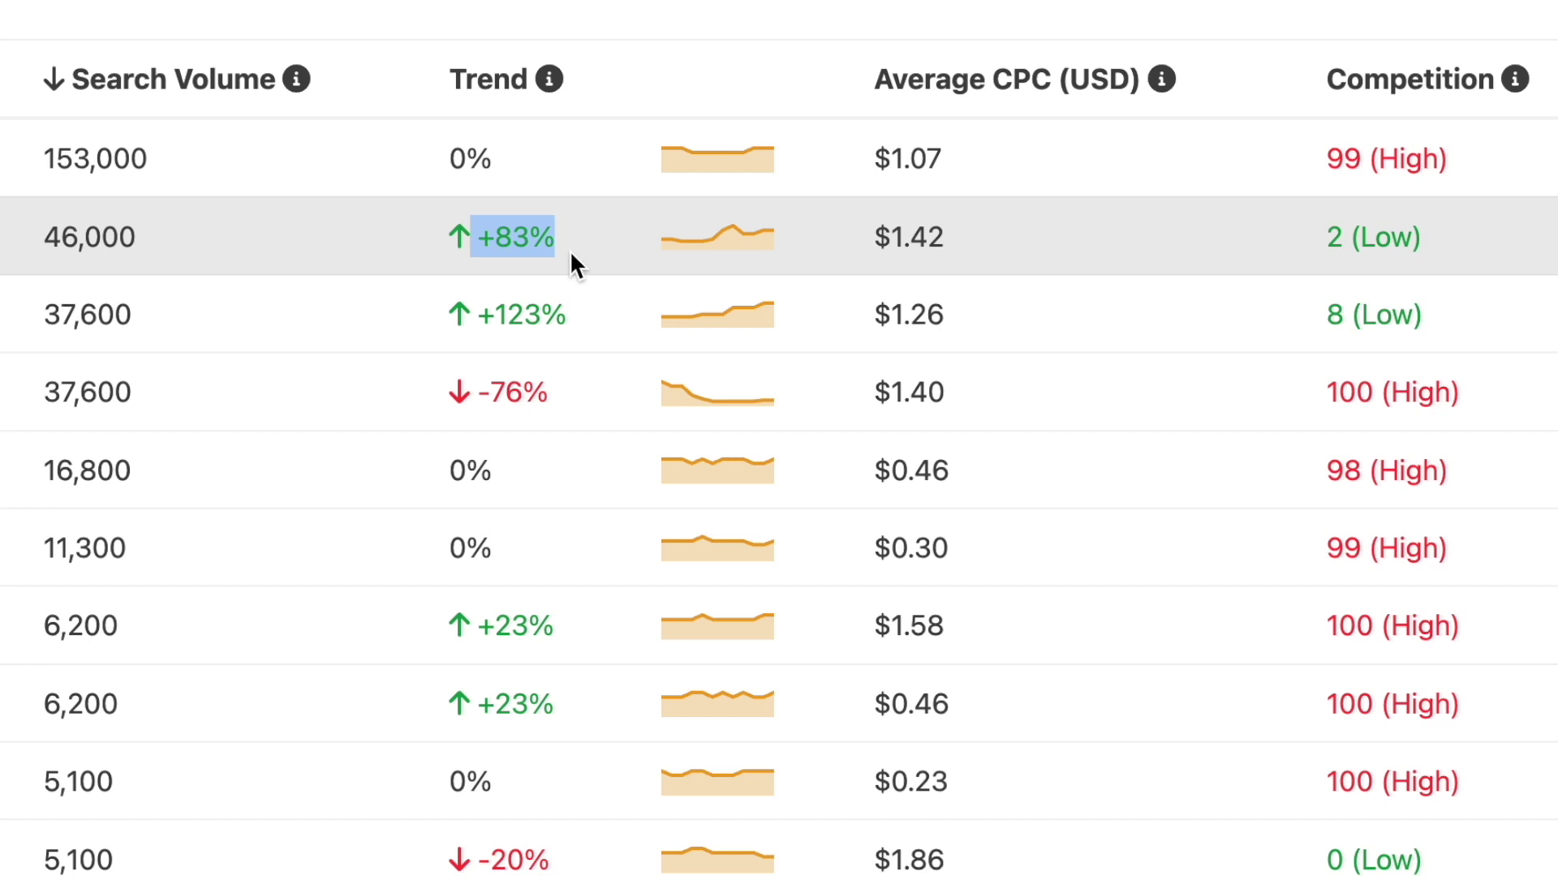
{"action": "left_click", "coordinate": [570, 250]}
{"action": "mouse_move", "coordinate": [1182, 71]}
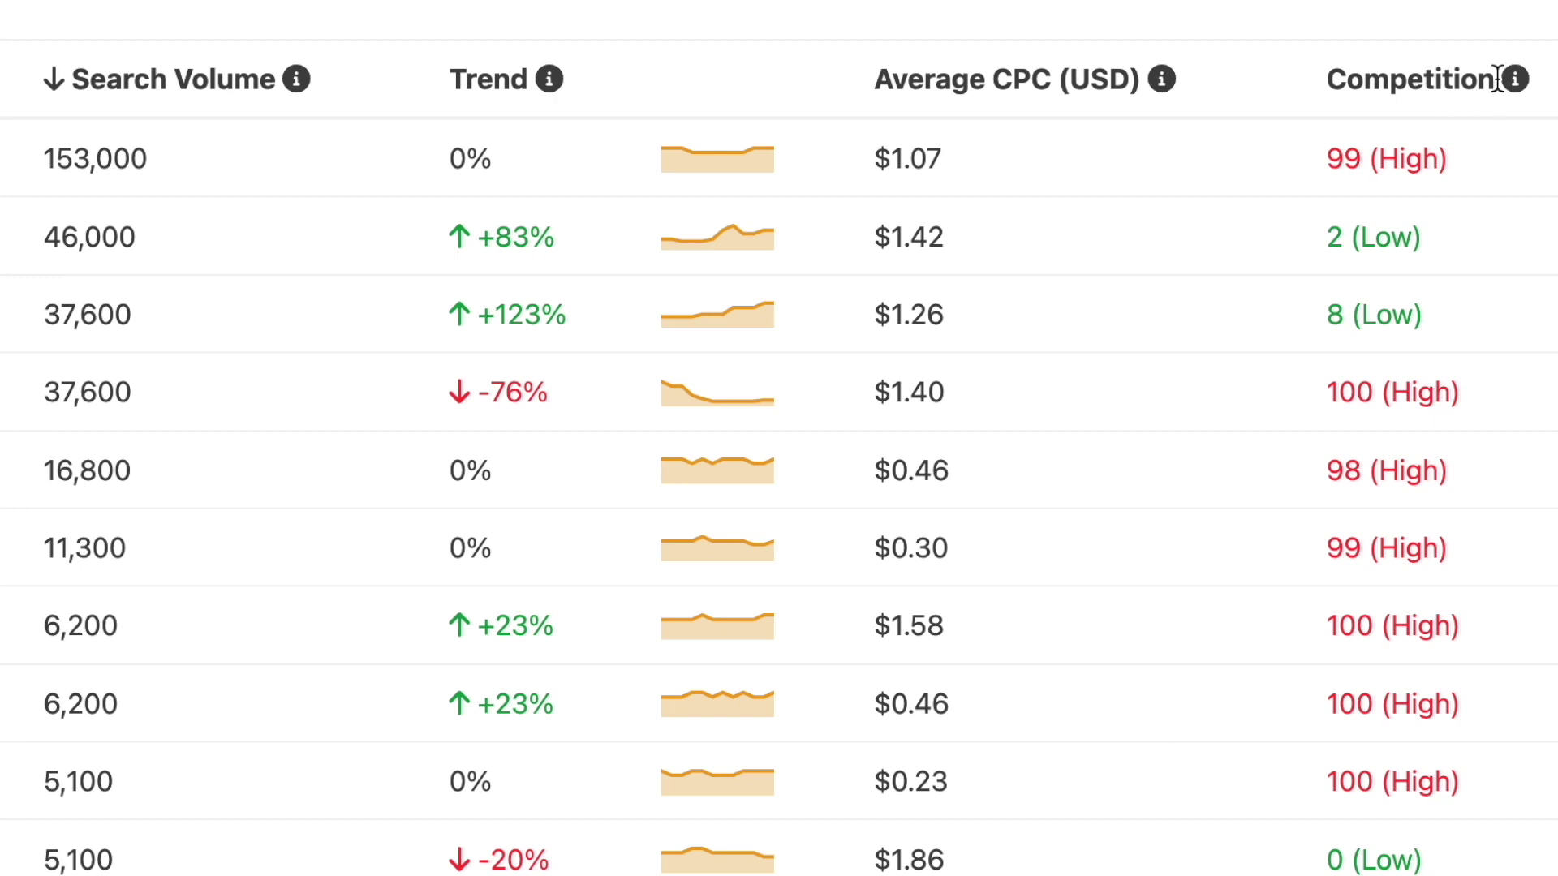
{"action": "mouse_move", "coordinate": [1516, 80]}
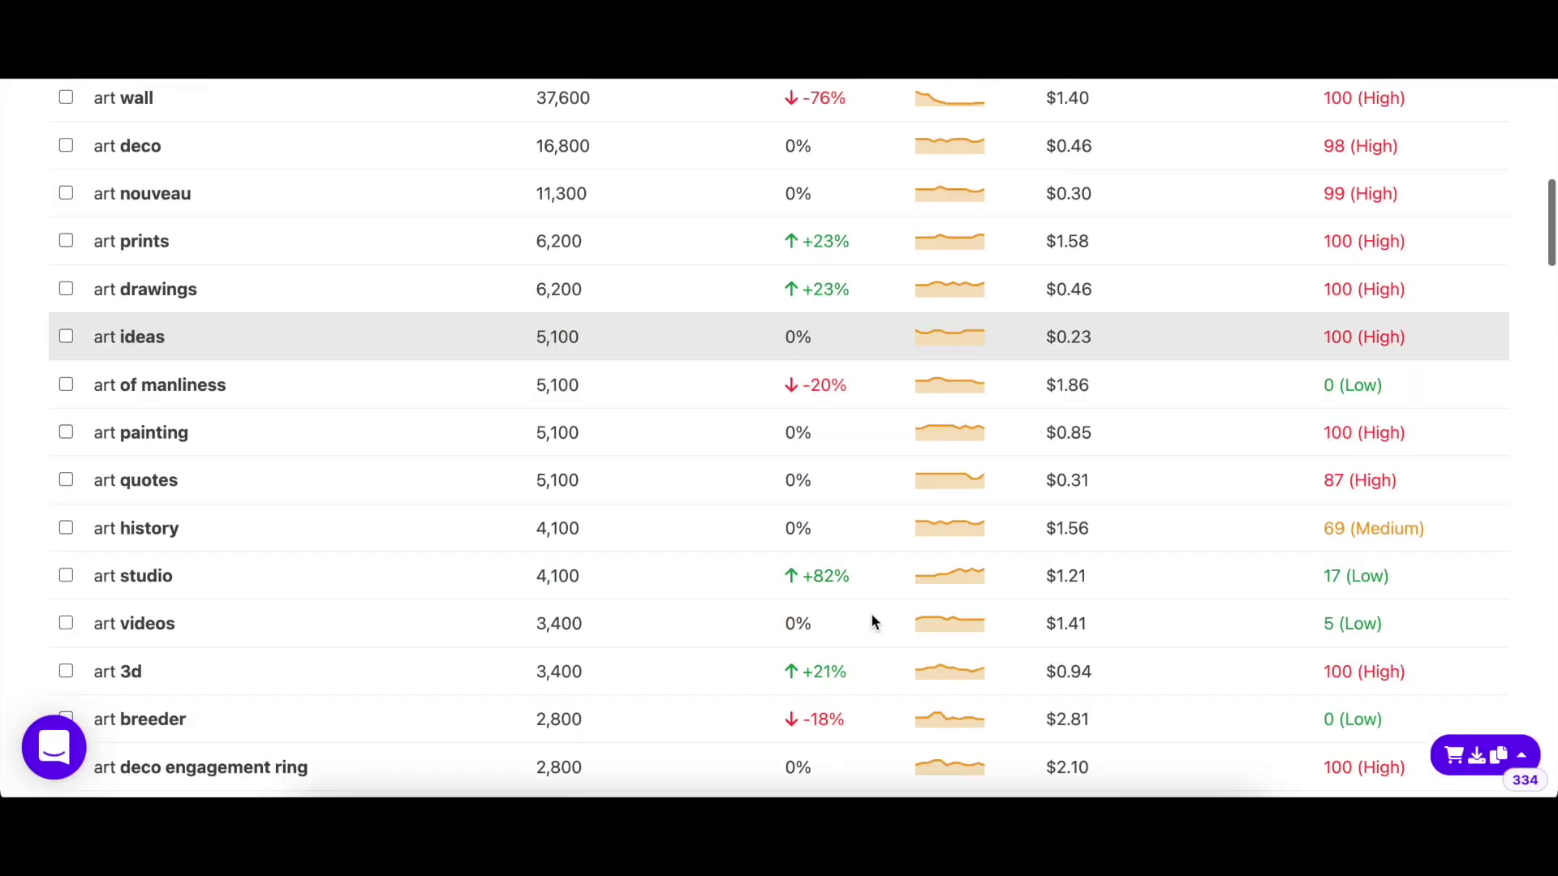
{"action": "scroll", "coordinate": [872, 620], "scroll_direction": "down", "scroll_amount": 20}
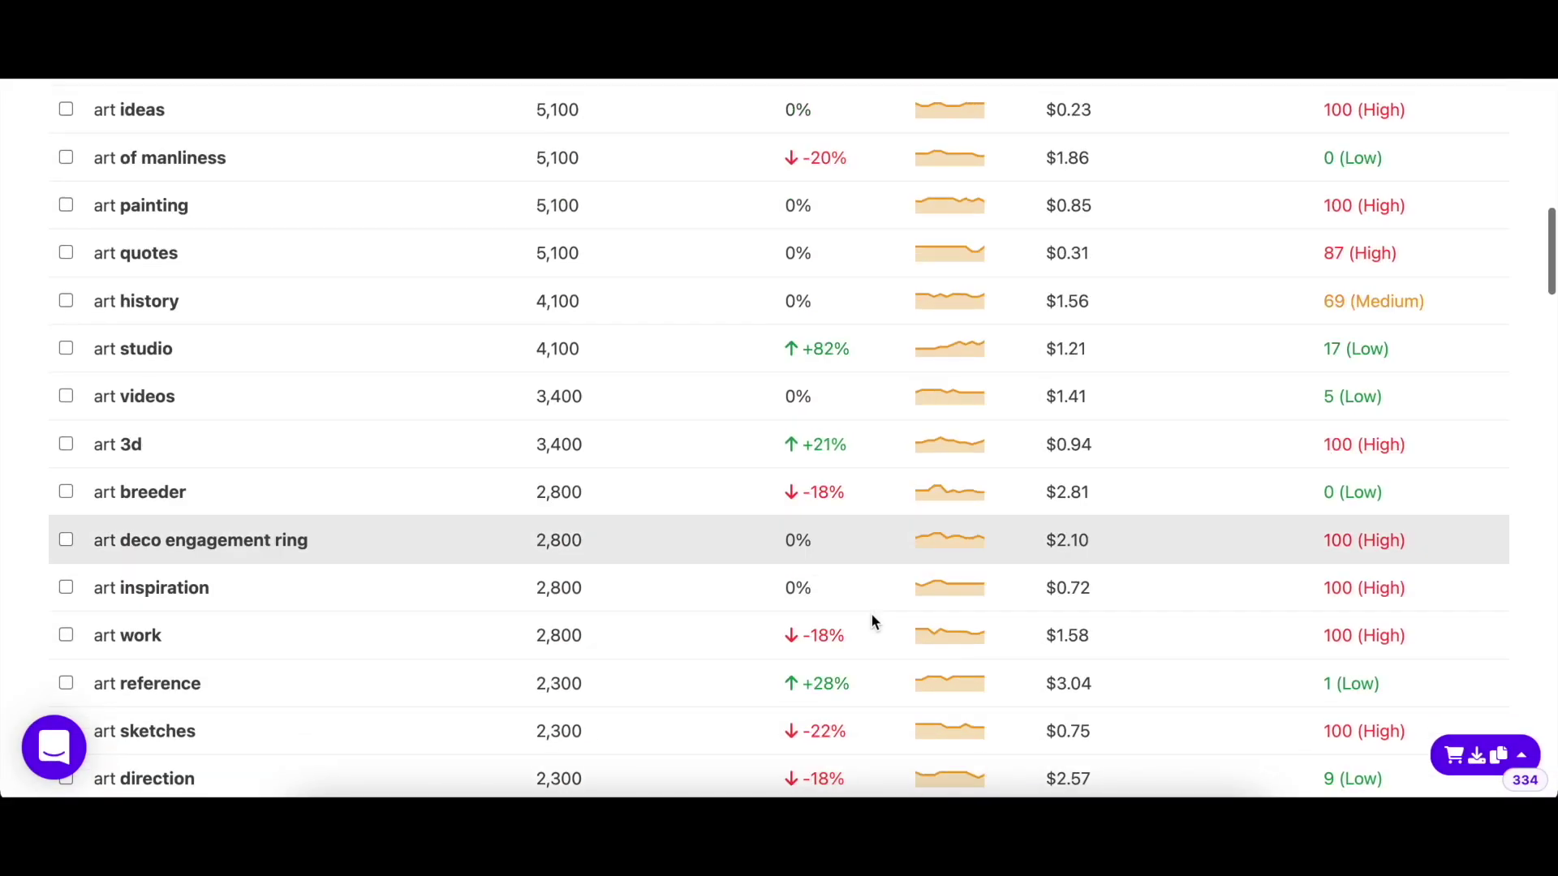
{"action": "scroll", "coordinate": [873, 620], "scroll_direction": "down", "scroll_amount": 20}
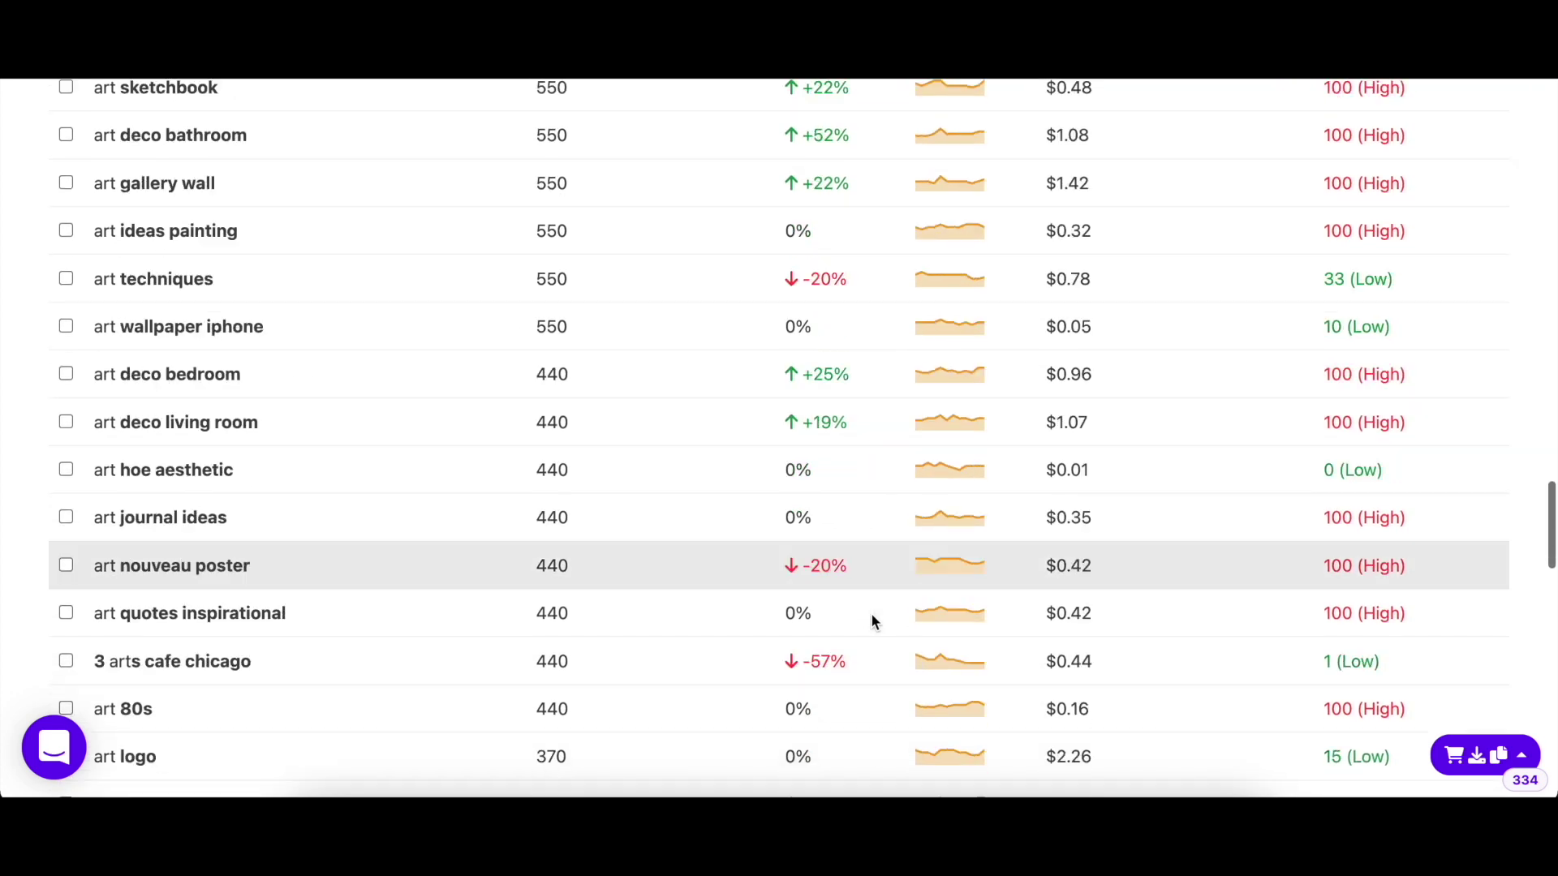
{"action": "scroll", "coordinate": [873, 622], "scroll_direction": "up", "scroll_amount": 20}
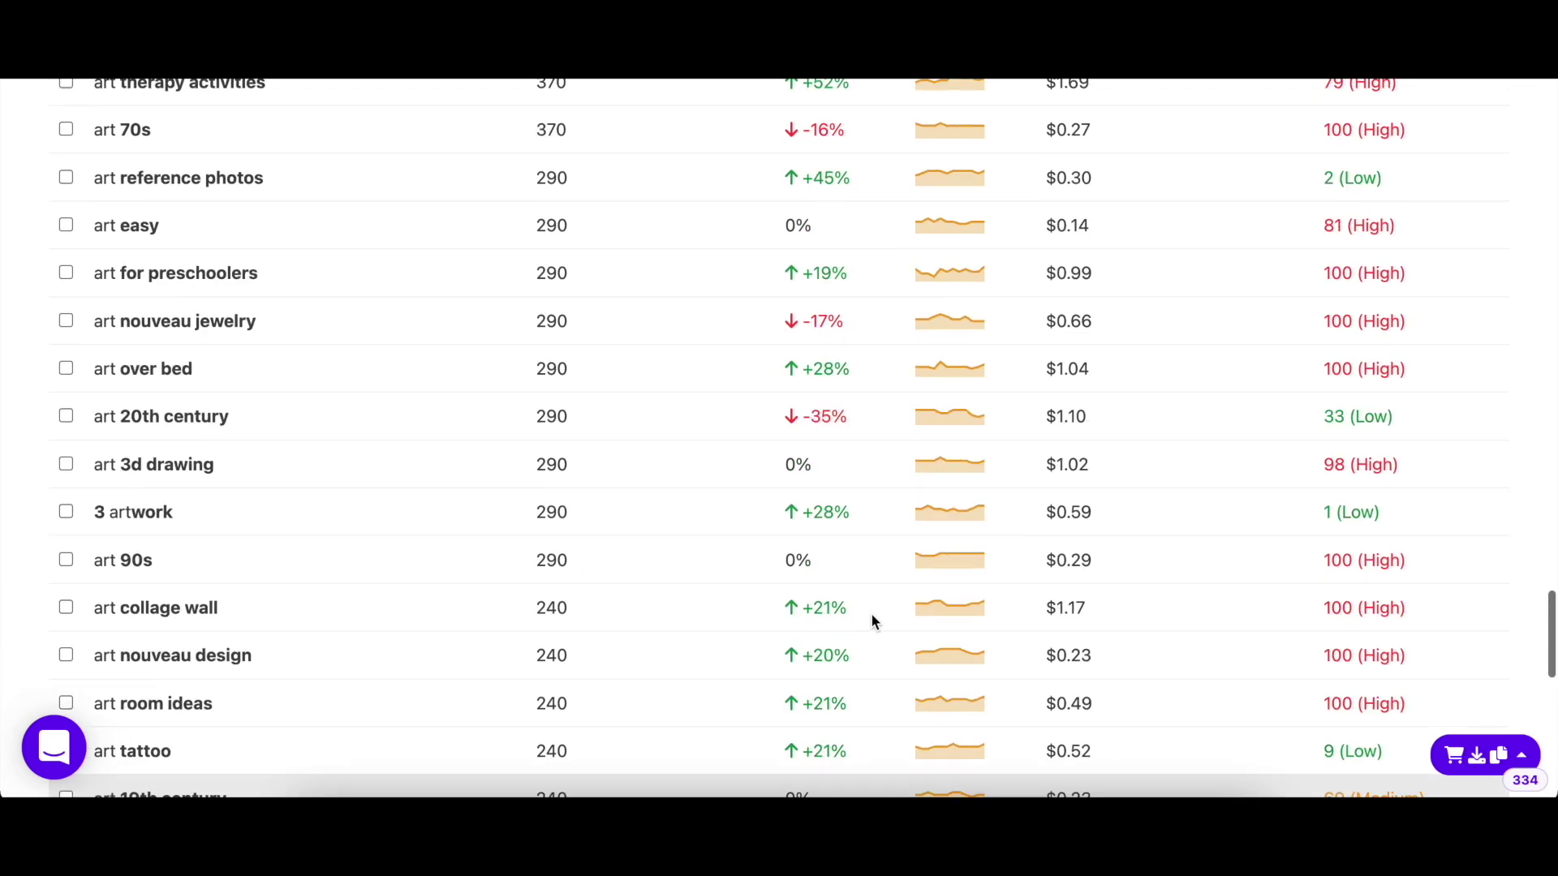
{"action": "scroll", "coordinate": [872, 621], "scroll_direction": "up", "scroll_amount": 15}
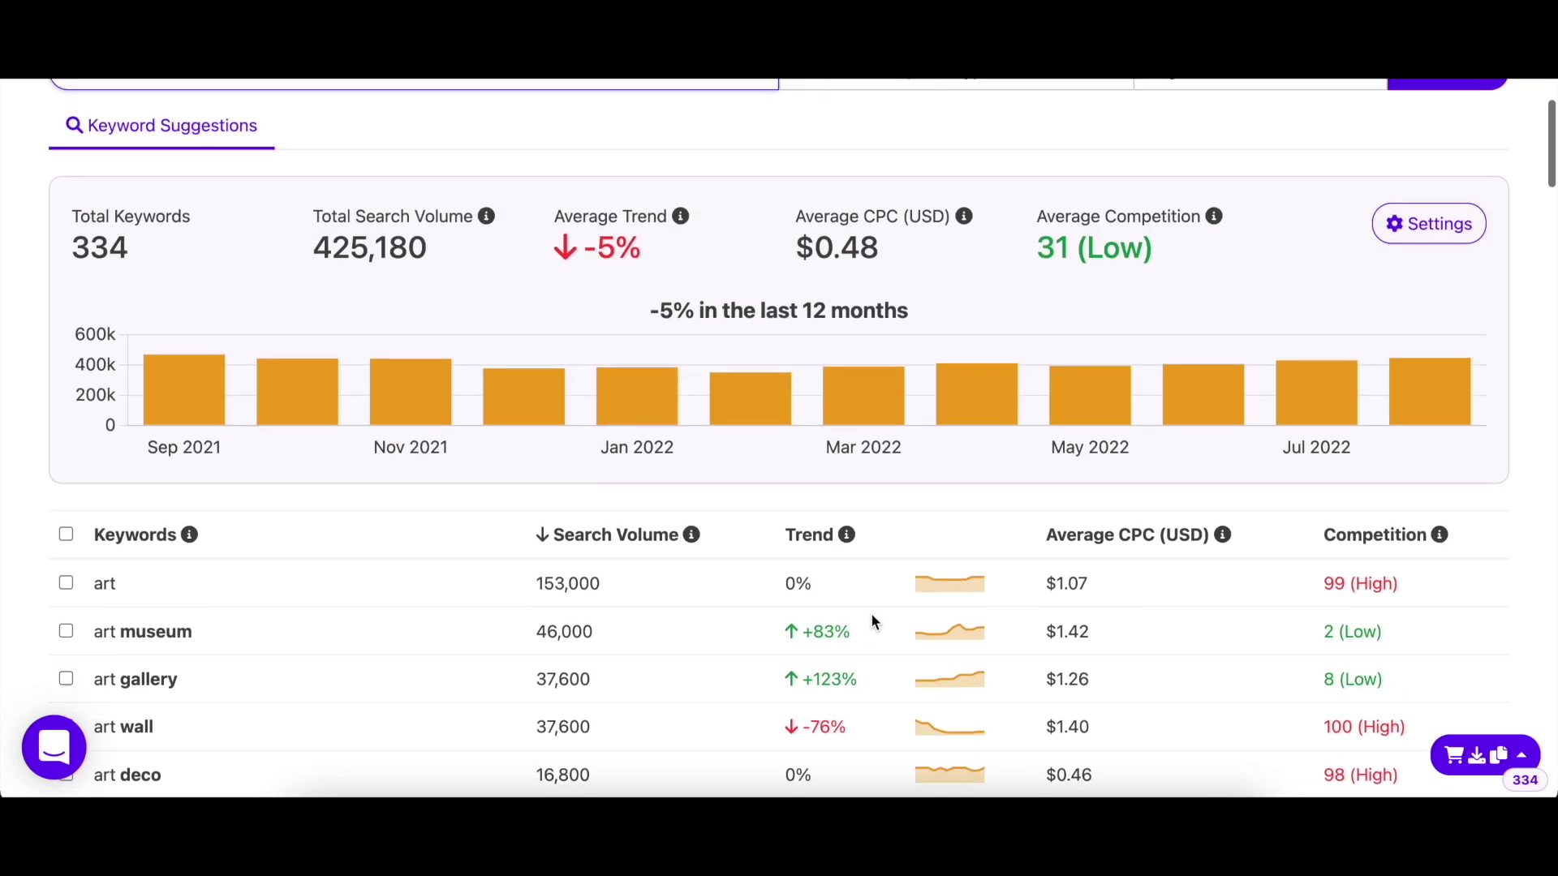
Save filters for minimum search volume 5,000, minimum trend 0% and a maximum average CPC.
{"action": "left_click", "coordinate": [1400, 371]}
{"action": "left_click_drag", "start_coordinate": [570, 379], "coordinate": [410, 372]}
{"action": "left_click", "coordinate": [477, 370]}
{"action": "left_click", "coordinate": [485, 475]}
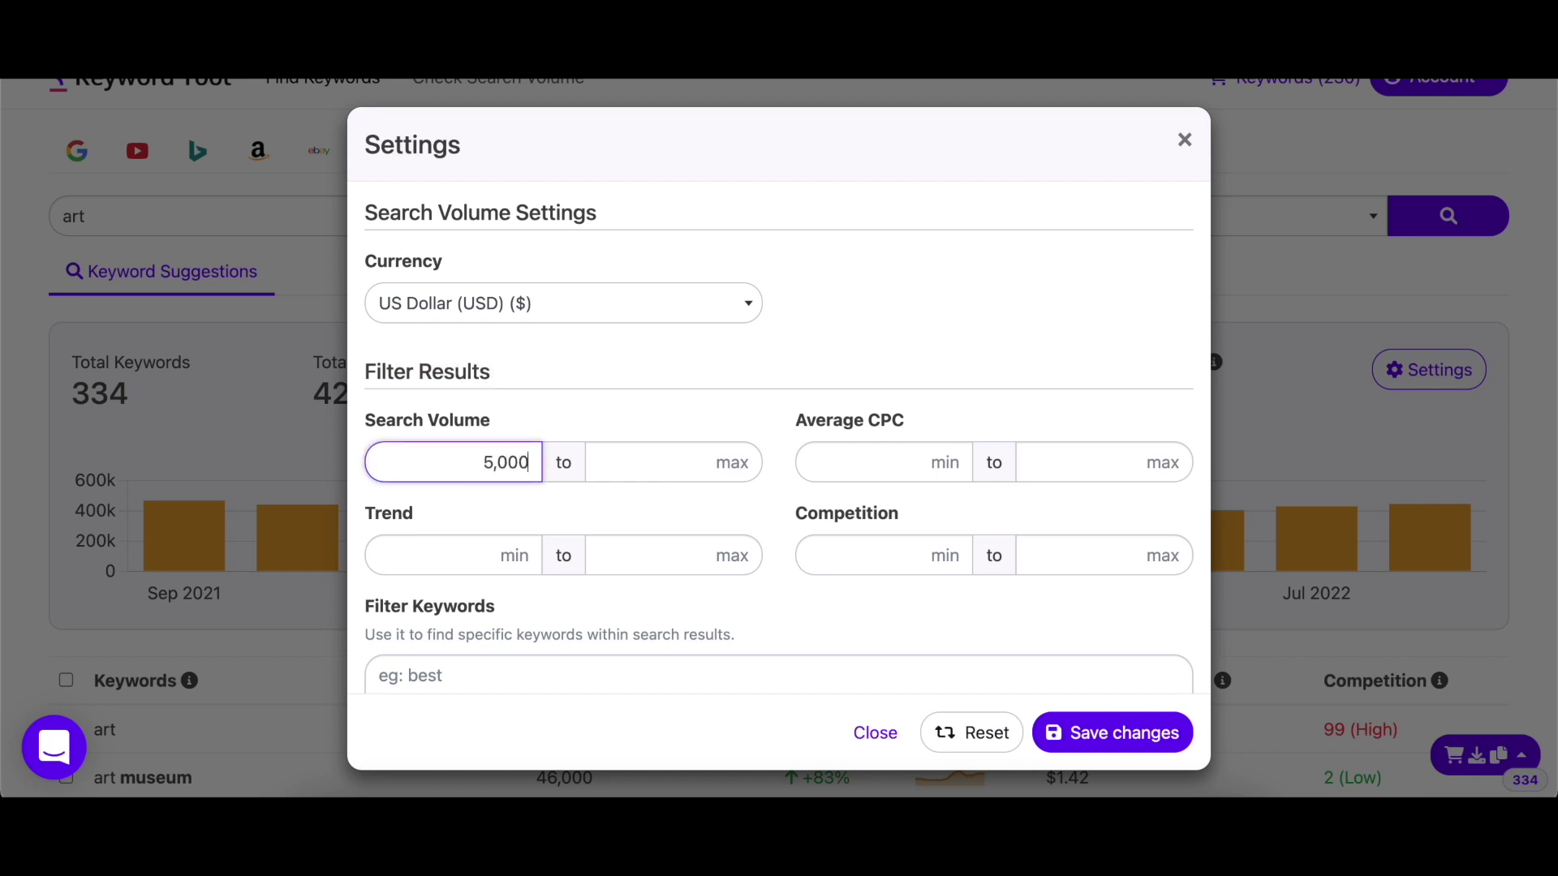
{"action": "left_click", "coordinate": [500, 546]}
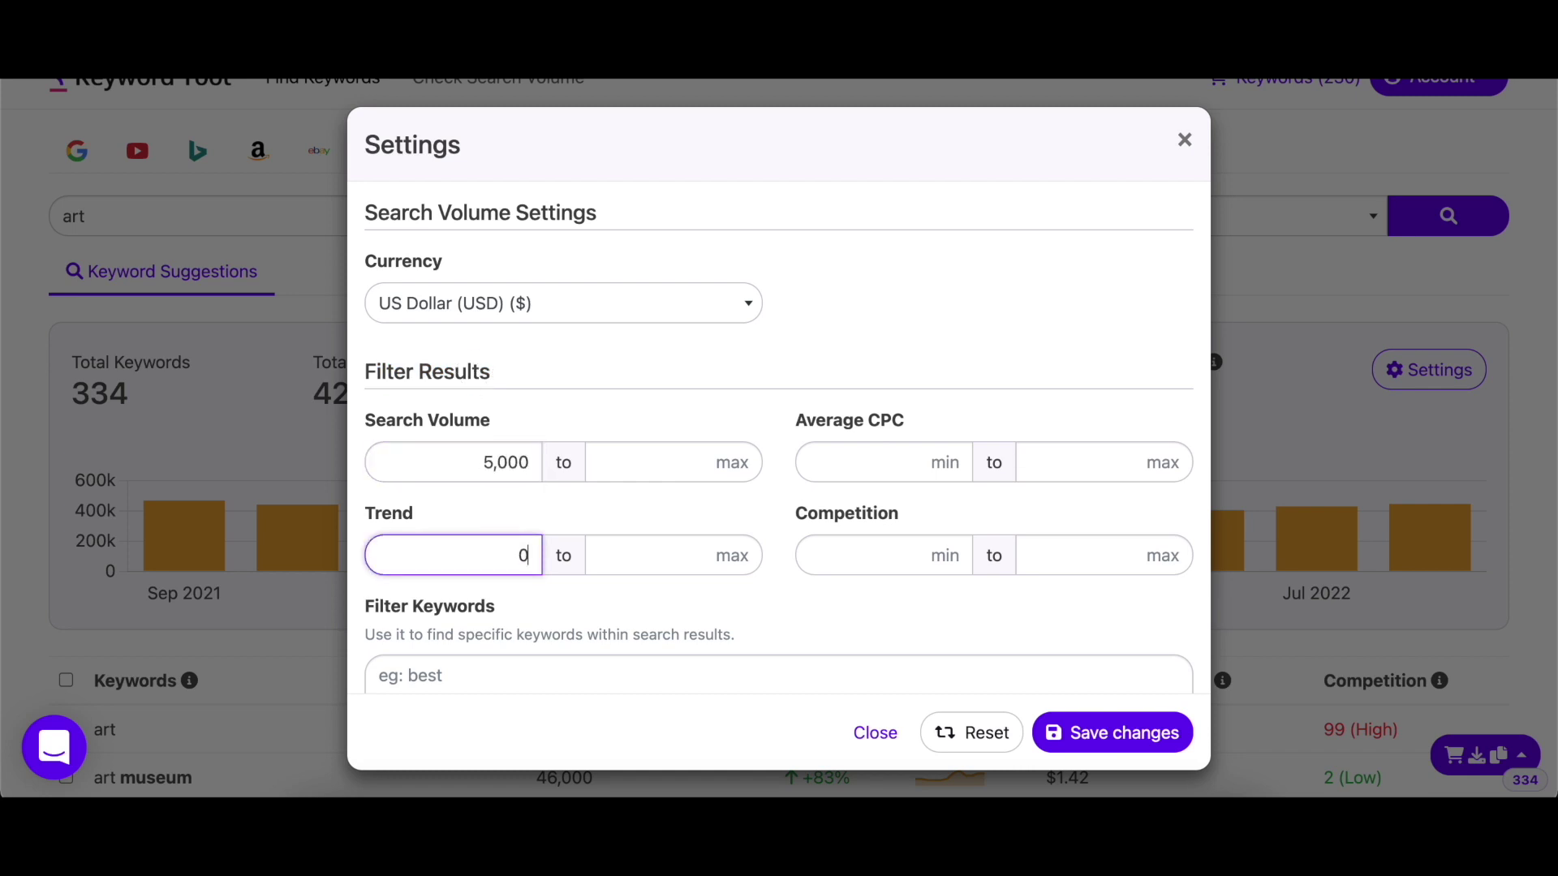
{"action": "scroll", "coordinate": [660, 585], "scroll_direction": "down", "scroll_amount": 2}
{"action": "left_click", "coordinate": [1069, 393]}
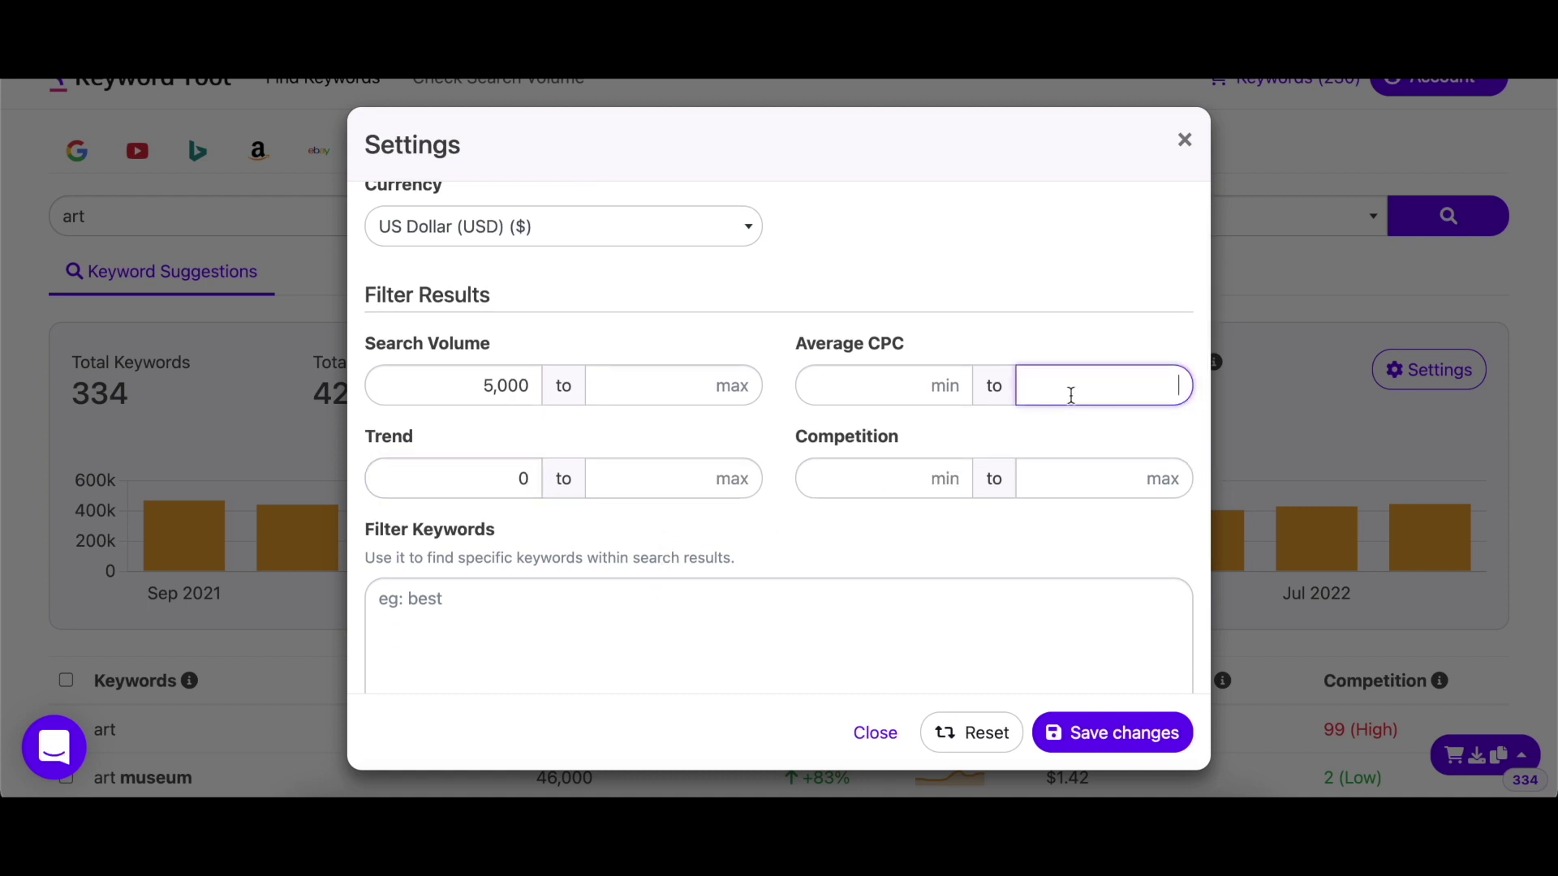
{"action": "scroll", "coordinate": [1113, 629], "scroll_direction": "down", "scroll_amount": 5}
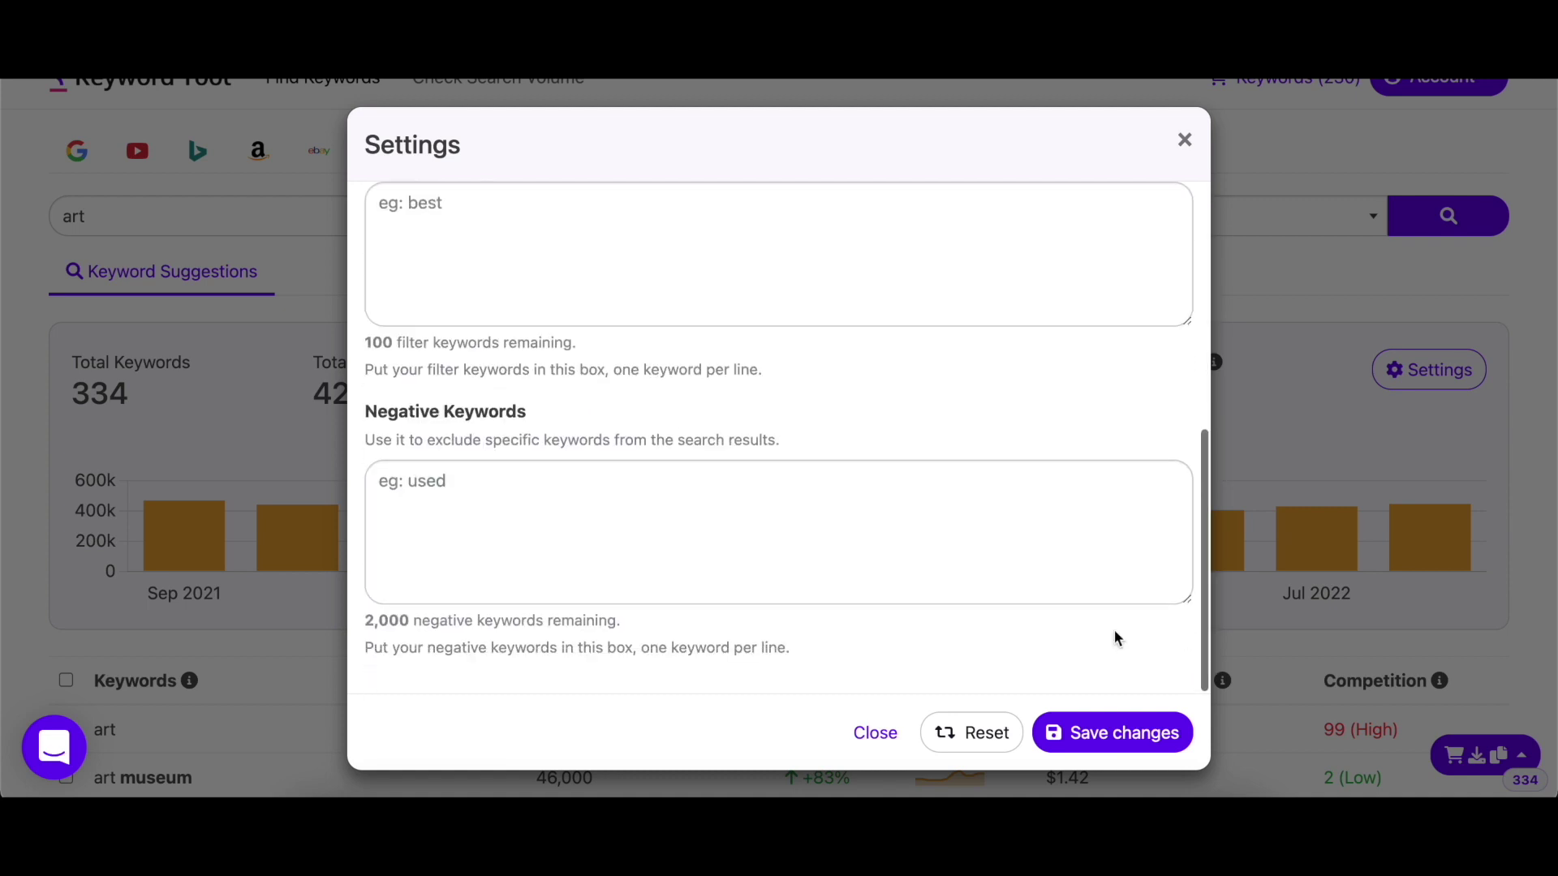
{"action": "scroll", "coordinate": [1113, 637], "scroll_direction": "down", "scroll_amount": 2}
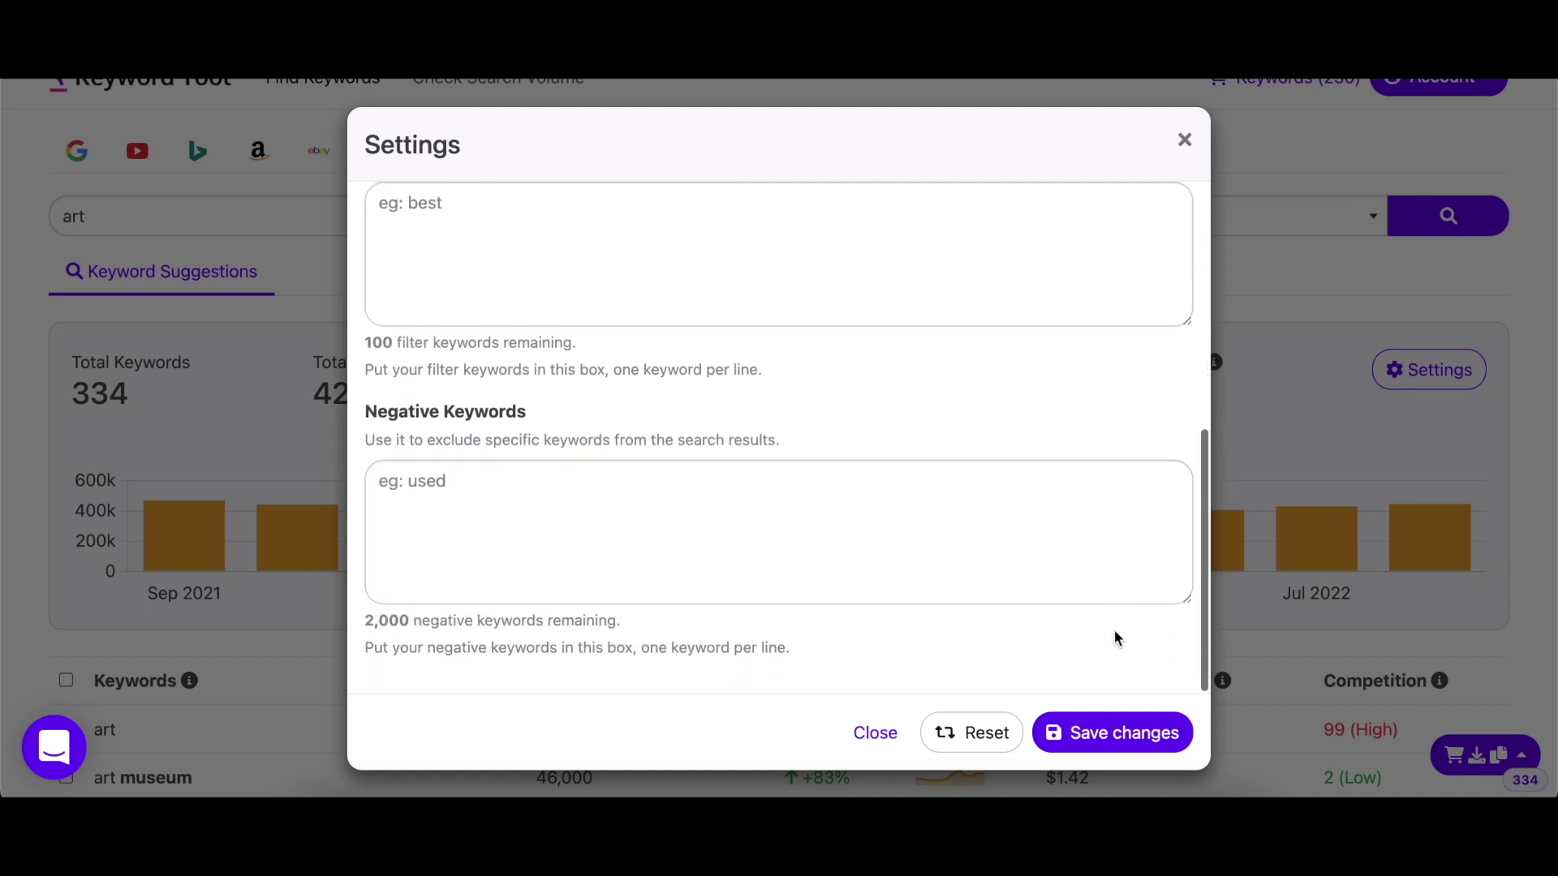
{"action": "left_click", "coordinate": [1137, 748]}
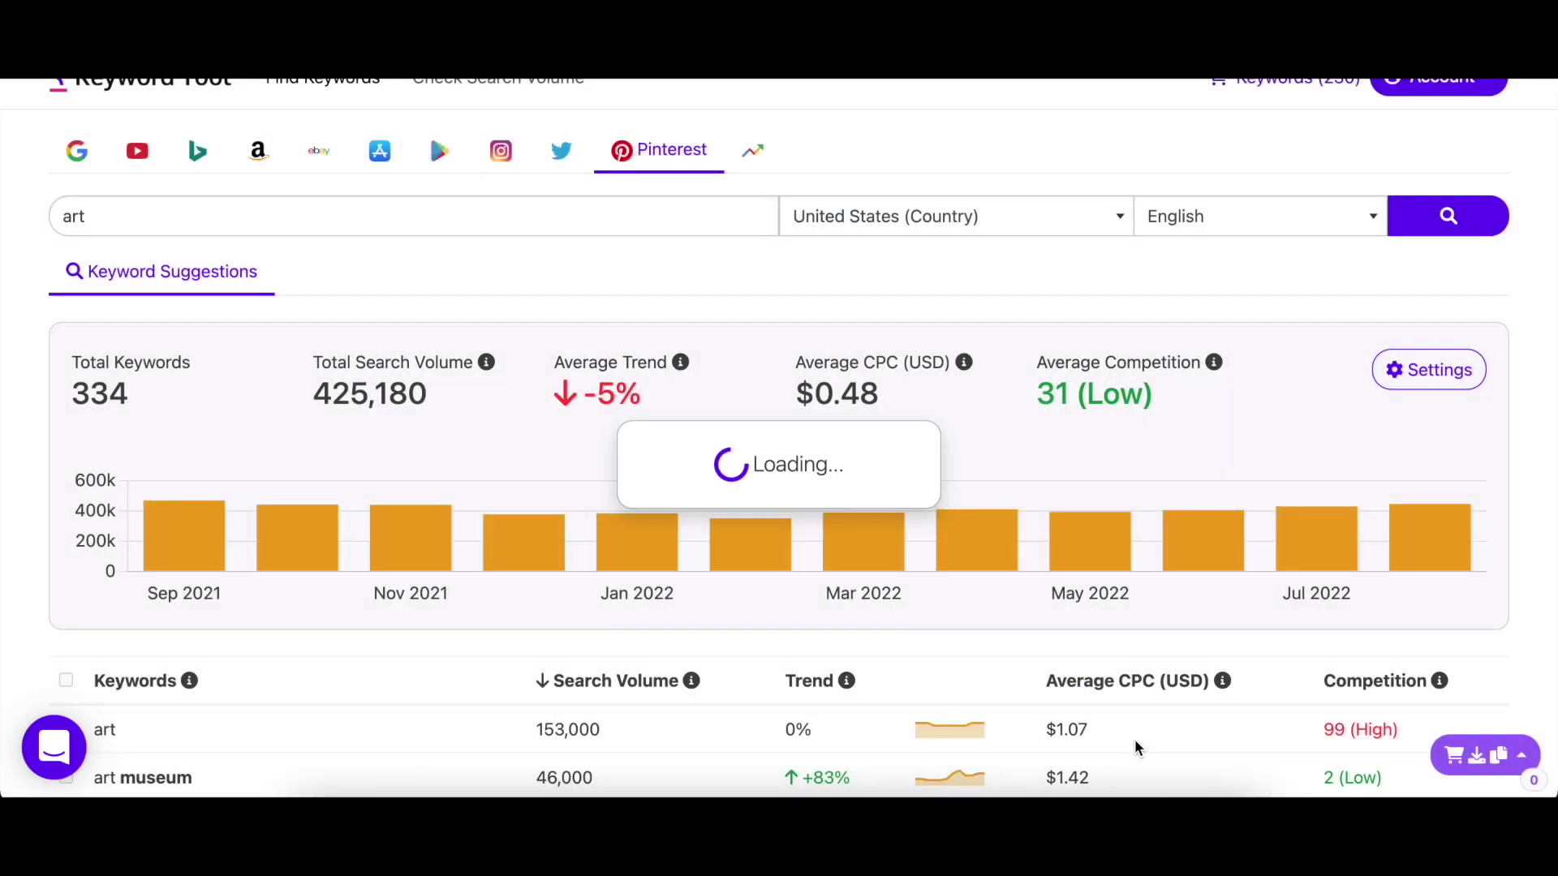
Select all six filtered keywords, including art deco and art nouveau.
{"action": "scroll", "coordinate": [879, 585], "scroll_direction": "down", "scroll_amount": 2}
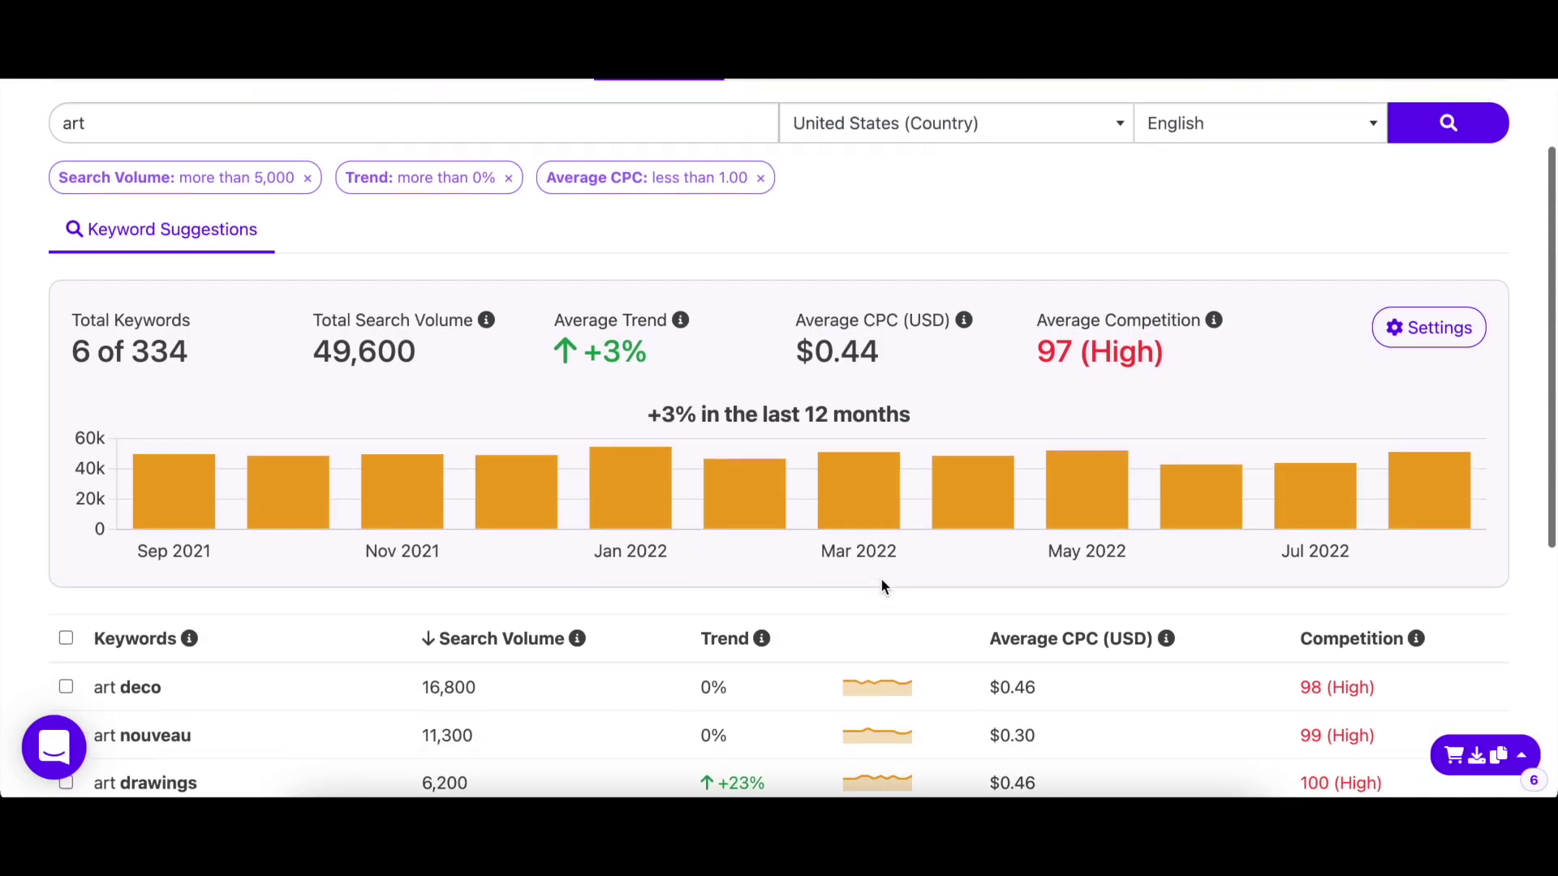
{"action": "left_click_drag", "start_coordinate": [71, 342], "coordinate": [290, 373]}
{"action": "left_click", "coordinate": [290, 373]}
{"action": "scroll", "coordinate": [289, 373], "scroll_direction": "down", "scroll_amount": 5}
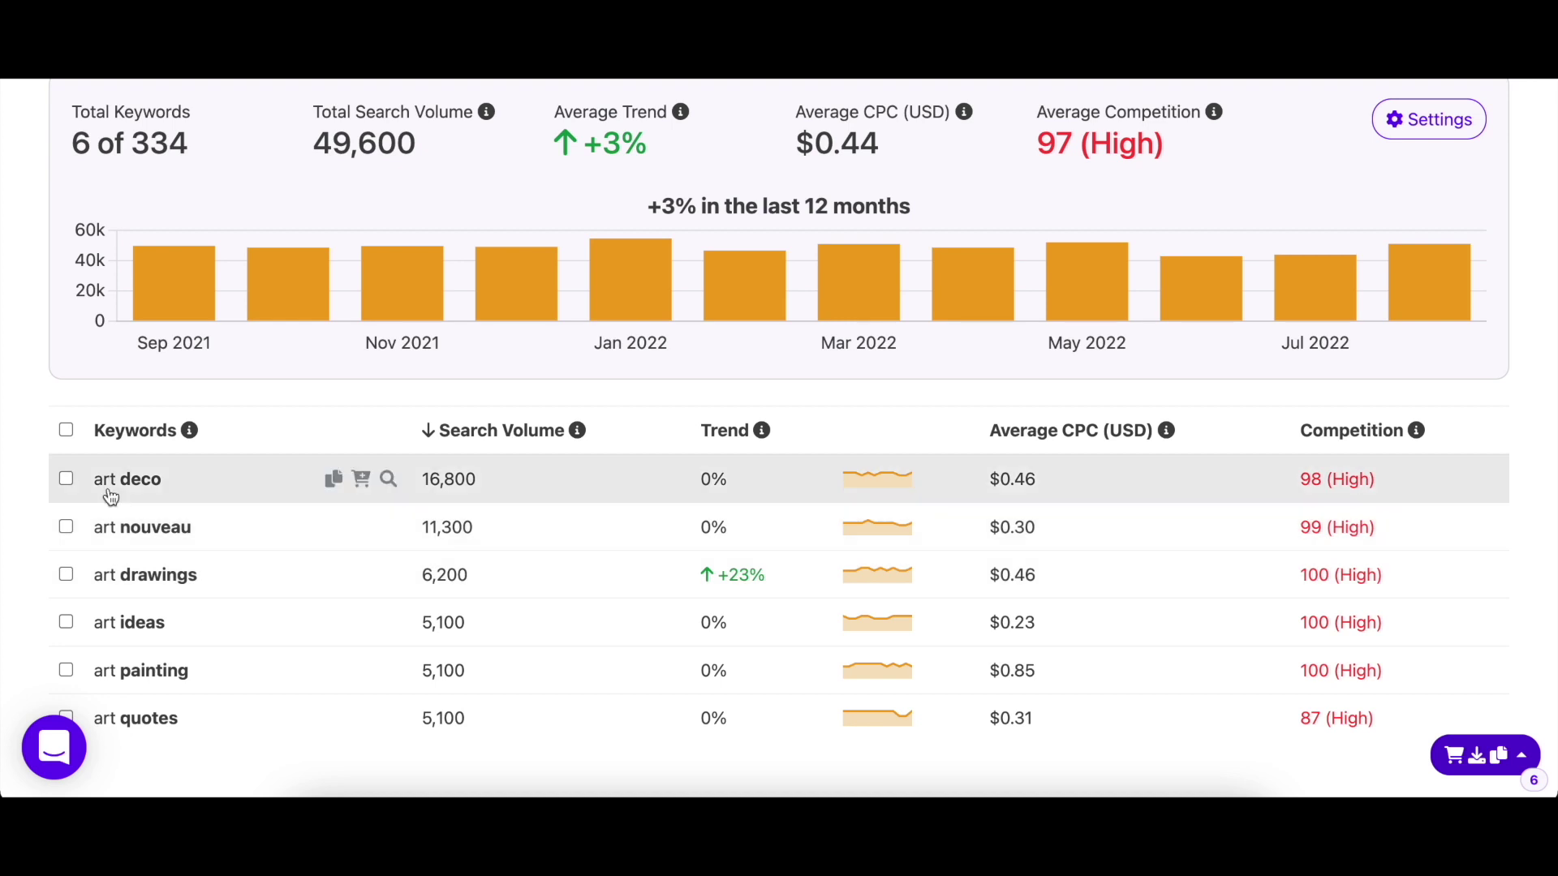
{"action": "left_click", "coordinate": [66, 479]}
{"action": "left_click", "coordinate": [67, 527]}
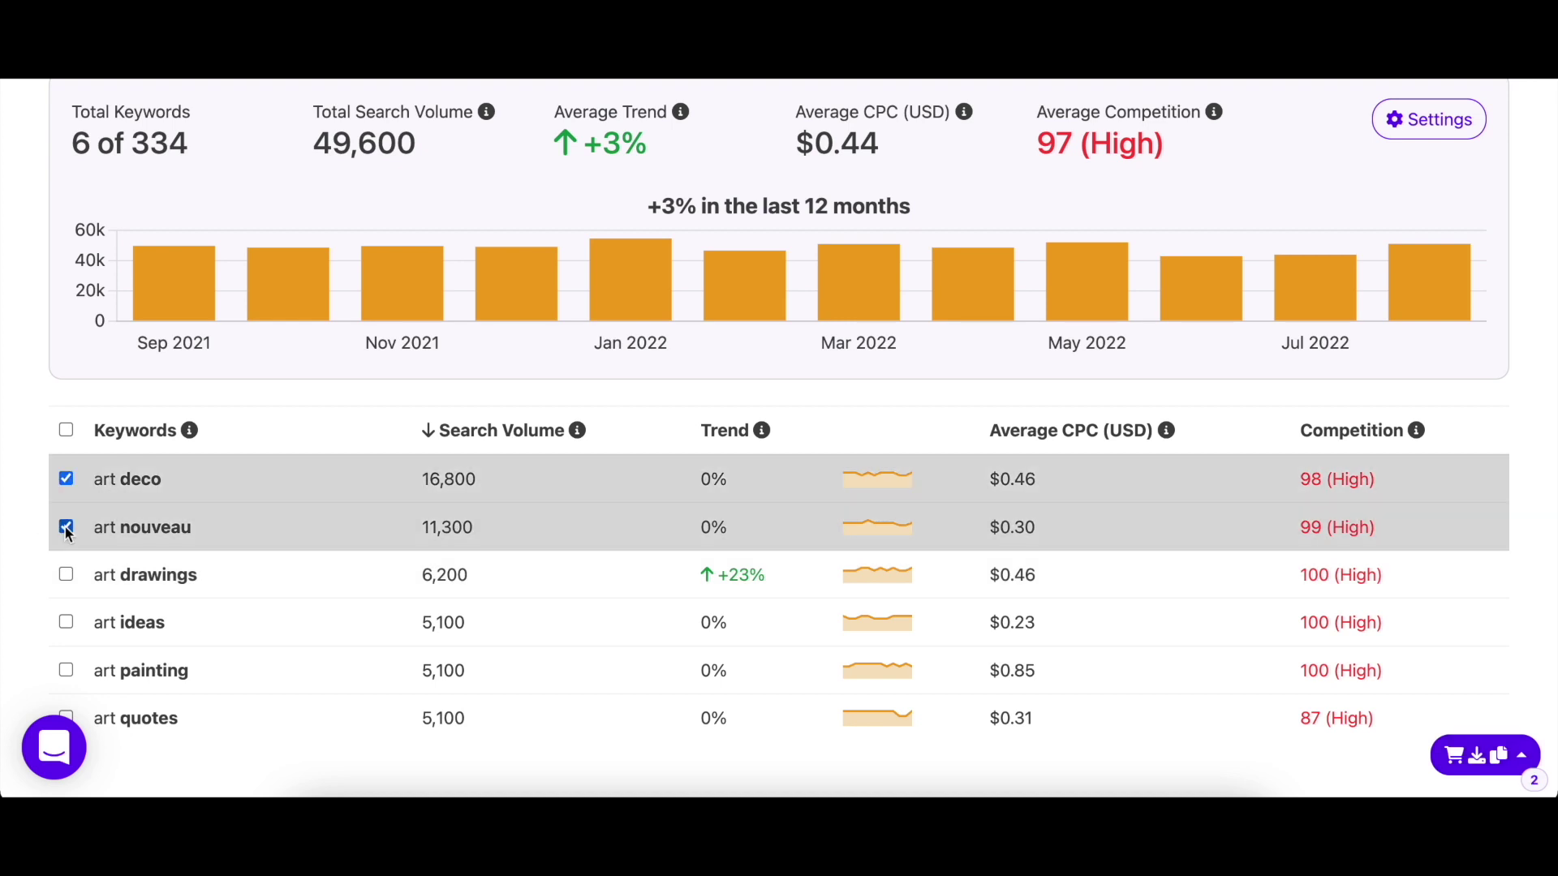
{"action": "left_click", "coordinate": [67, 430]}
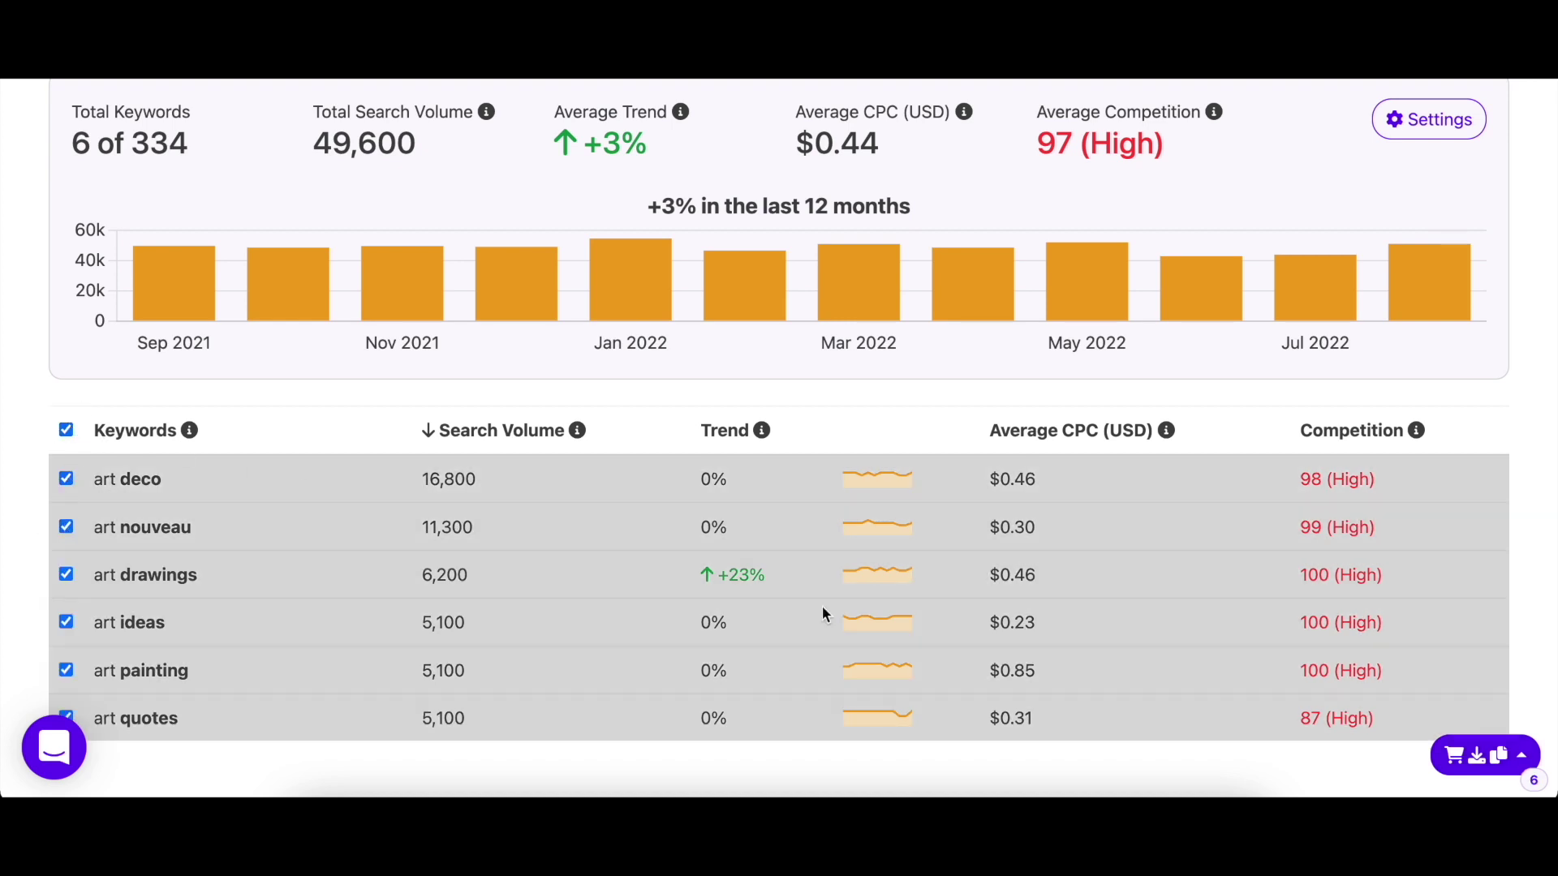
Add the six selected art keywords to the keyword basket and view the basket.
{"action": "left_click", "coordinate": [1452, 755]}
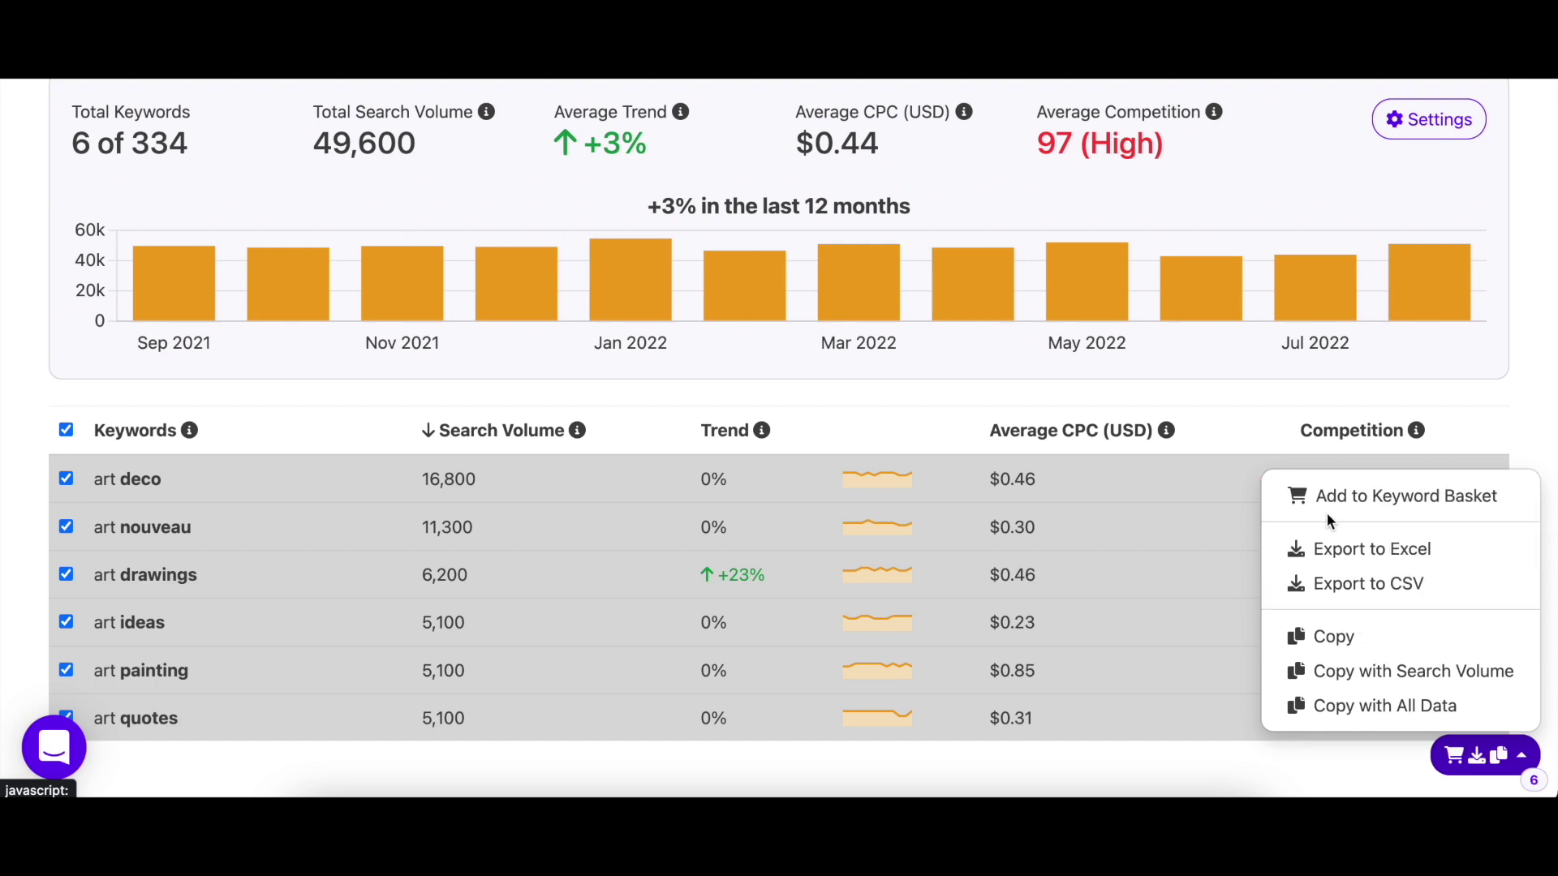
{"action": "left_click", "coordinate": [1510, 498]}
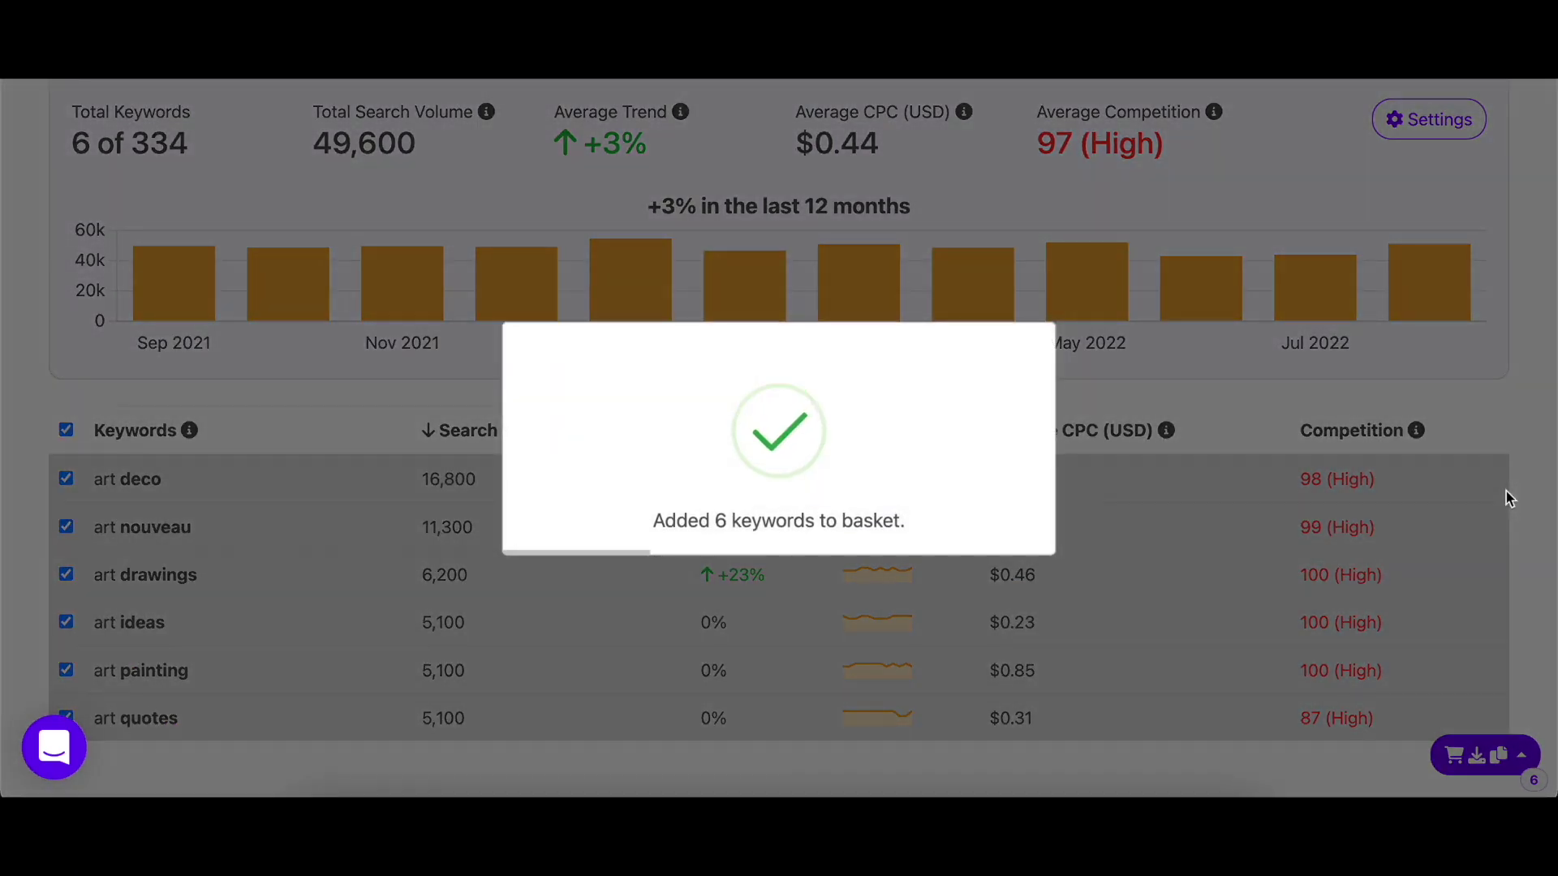
{"action": "scroll", "coordinate": [1144, 442], "scroll_direction": "up", "scroll_amount": 4}
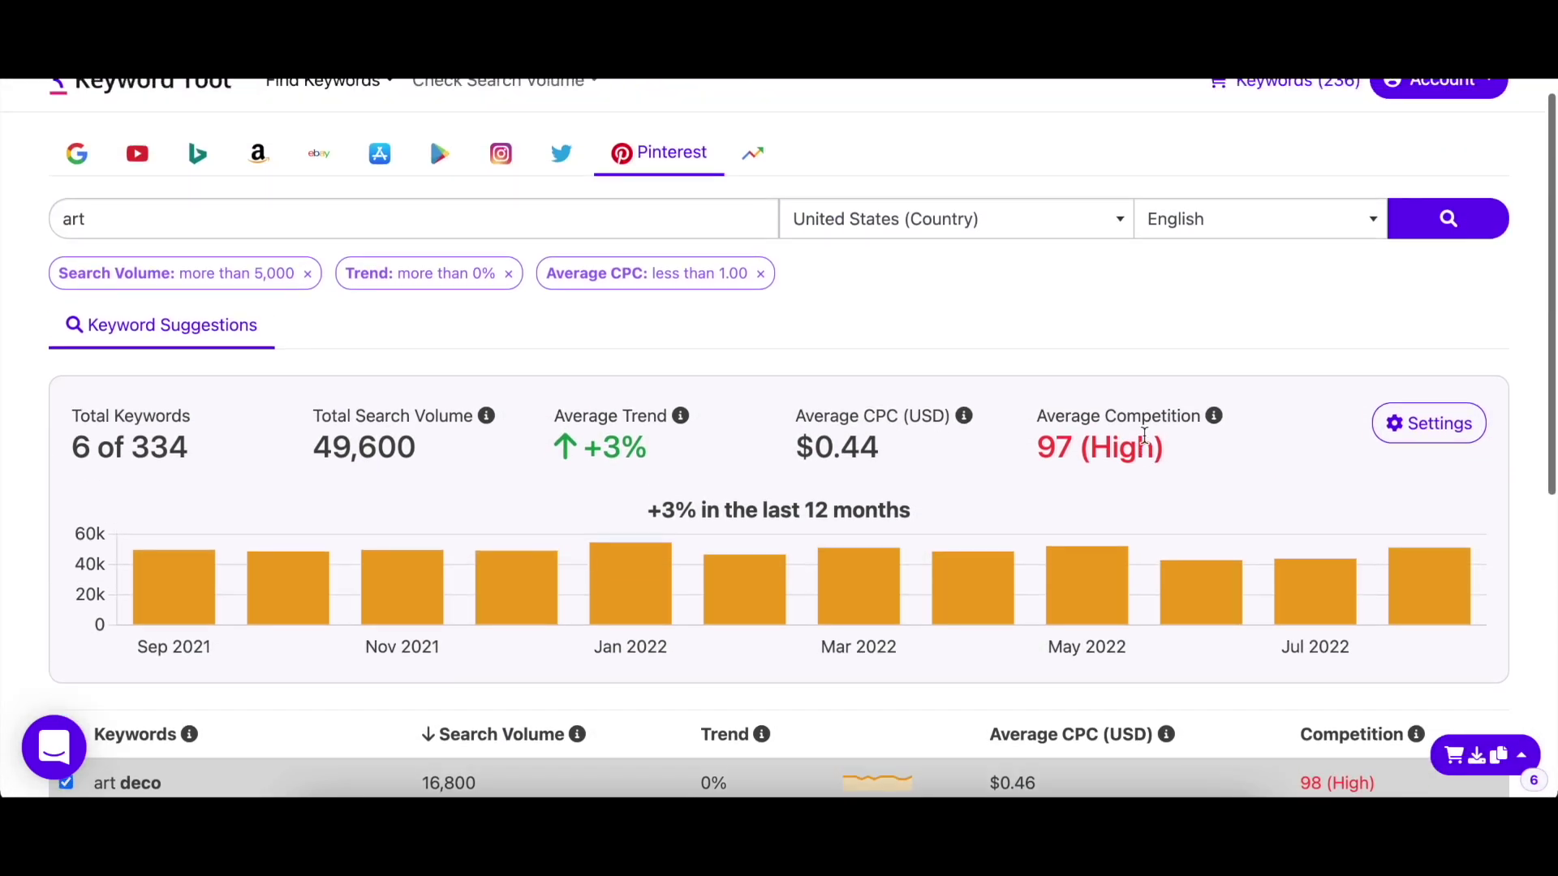
{"action": "scroll", "coordinate": [1144, 442], "scroll_direction": "up", "scroll_amount": 1}
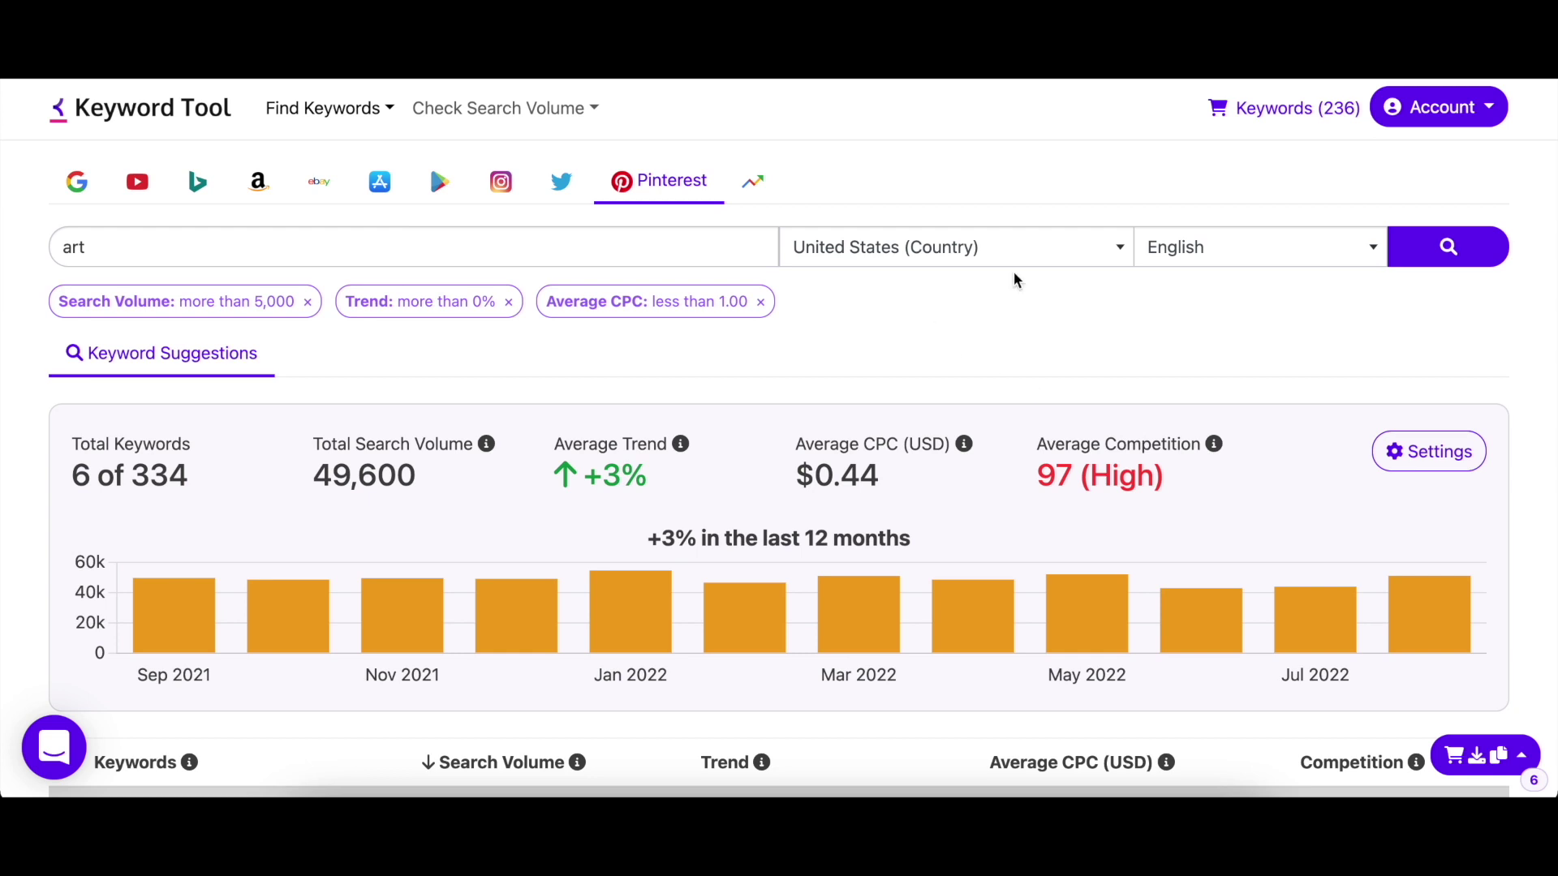
{"action": "left_click", "coordinate": [1305, 122]}
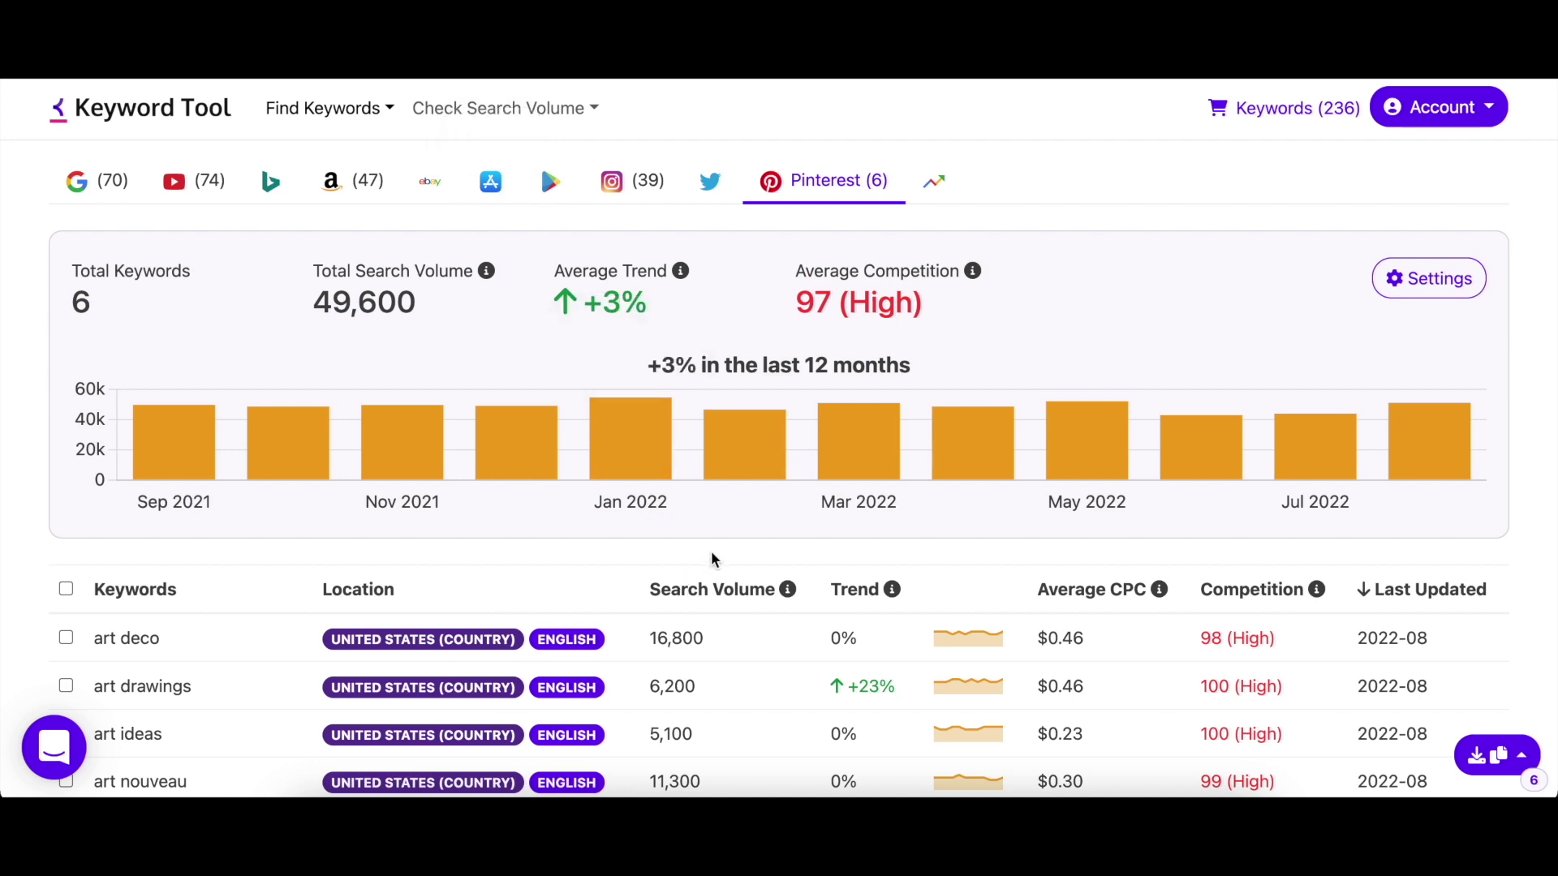
Export the six Pinterest basket keywords to Excel.
{"action": "scroll", "coordinate": [711, 560], "scroll_direction": "down", "scroll_amount": 3}
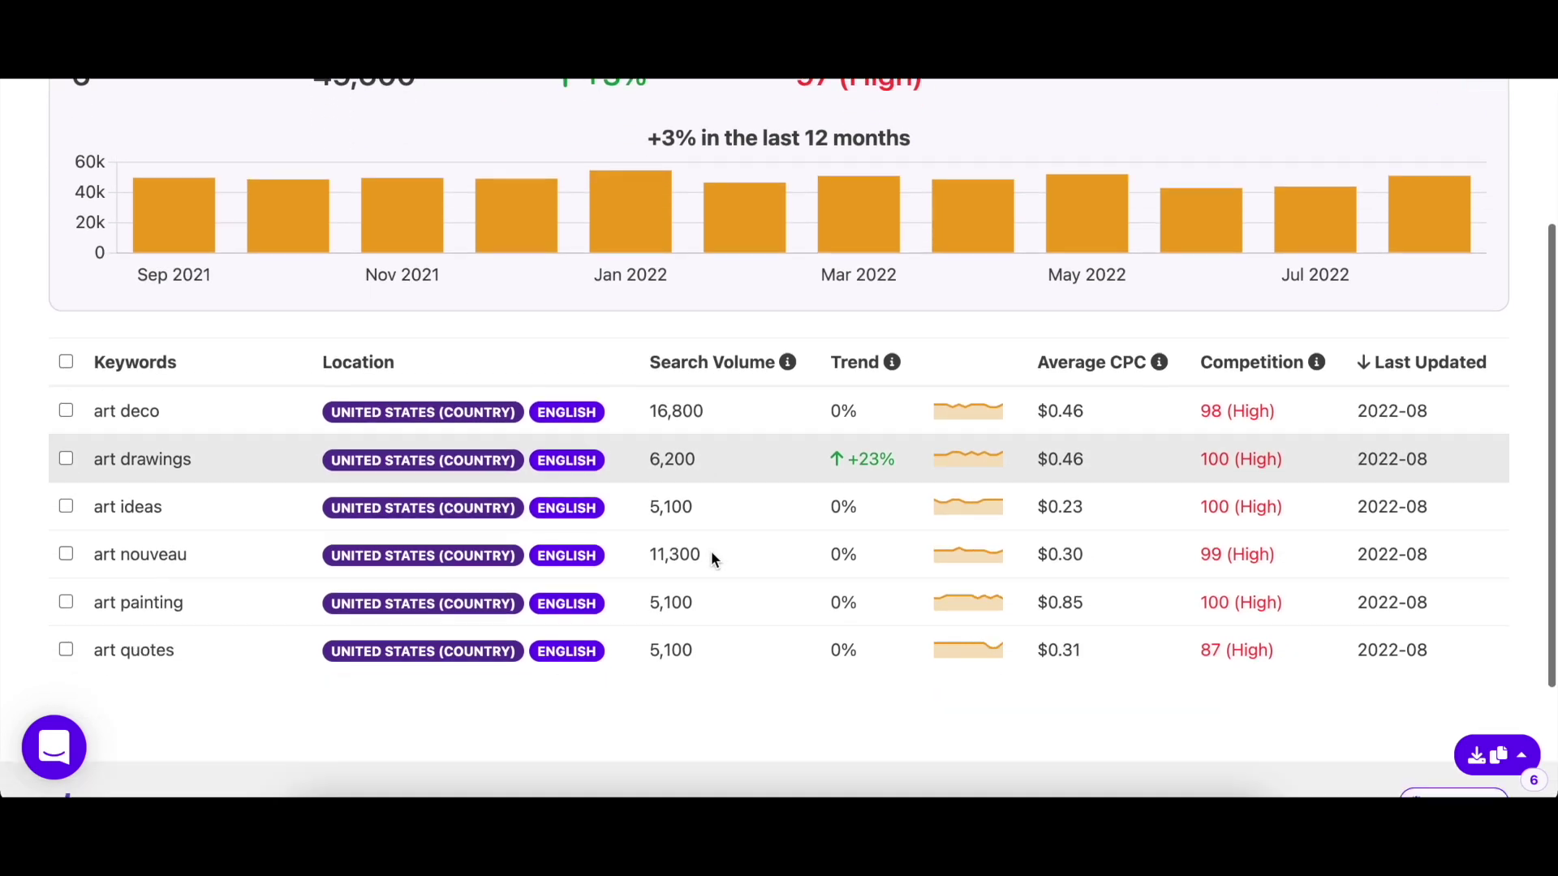
{"action": "scroll", "coordinate": [711, 552], "scroll_direction": "down", "scroll_amount": 1}
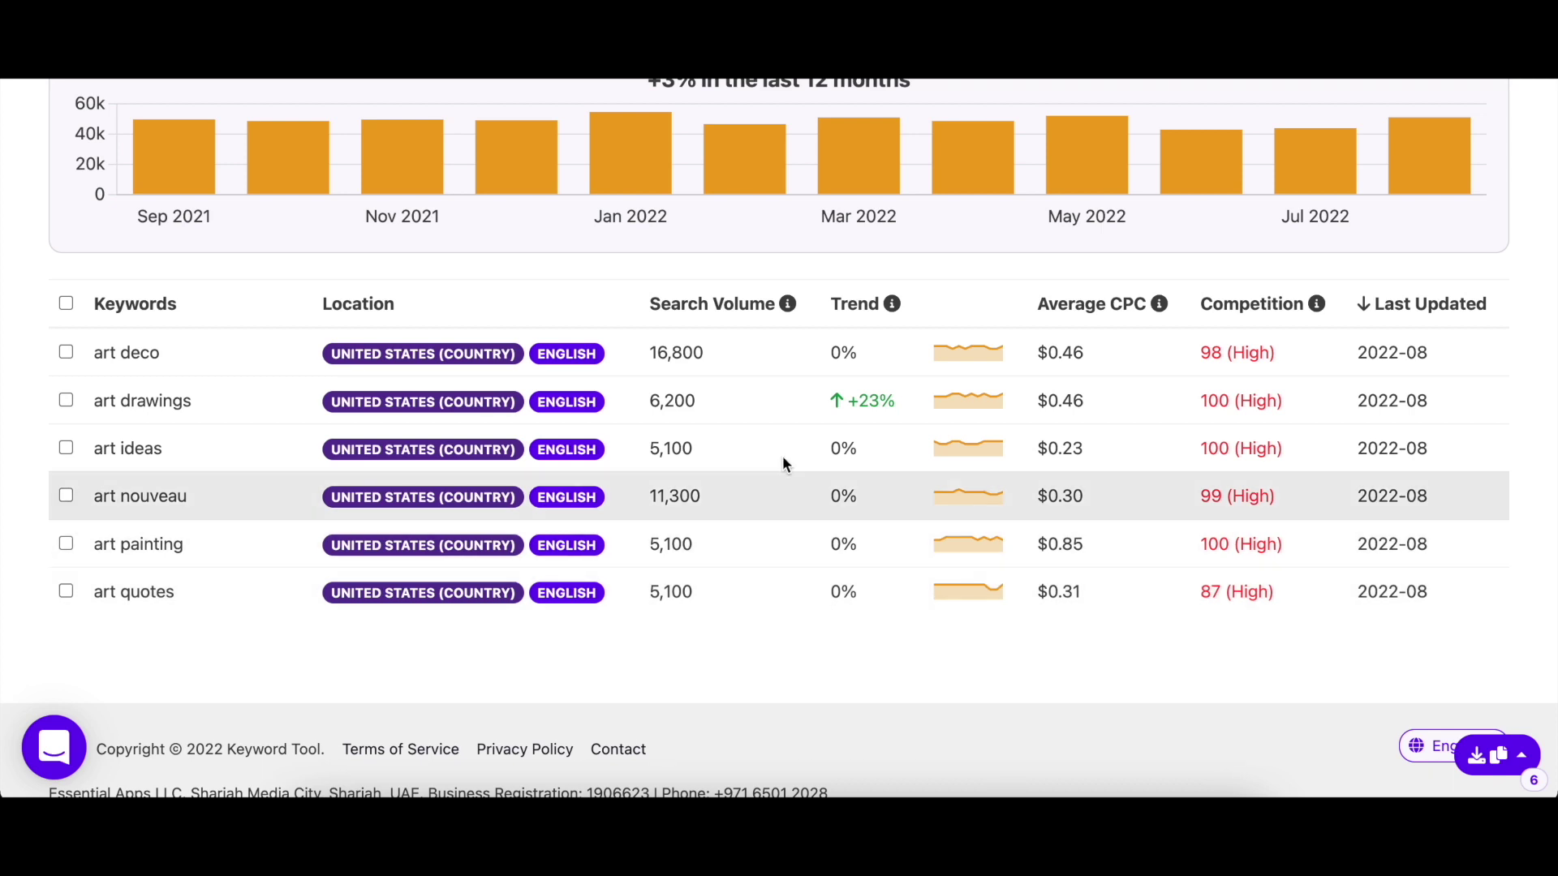
{"action": "mouse_move", "coordinate": [799, 310]}
{"action": "left_click", "coordinate": [1538, 755]}
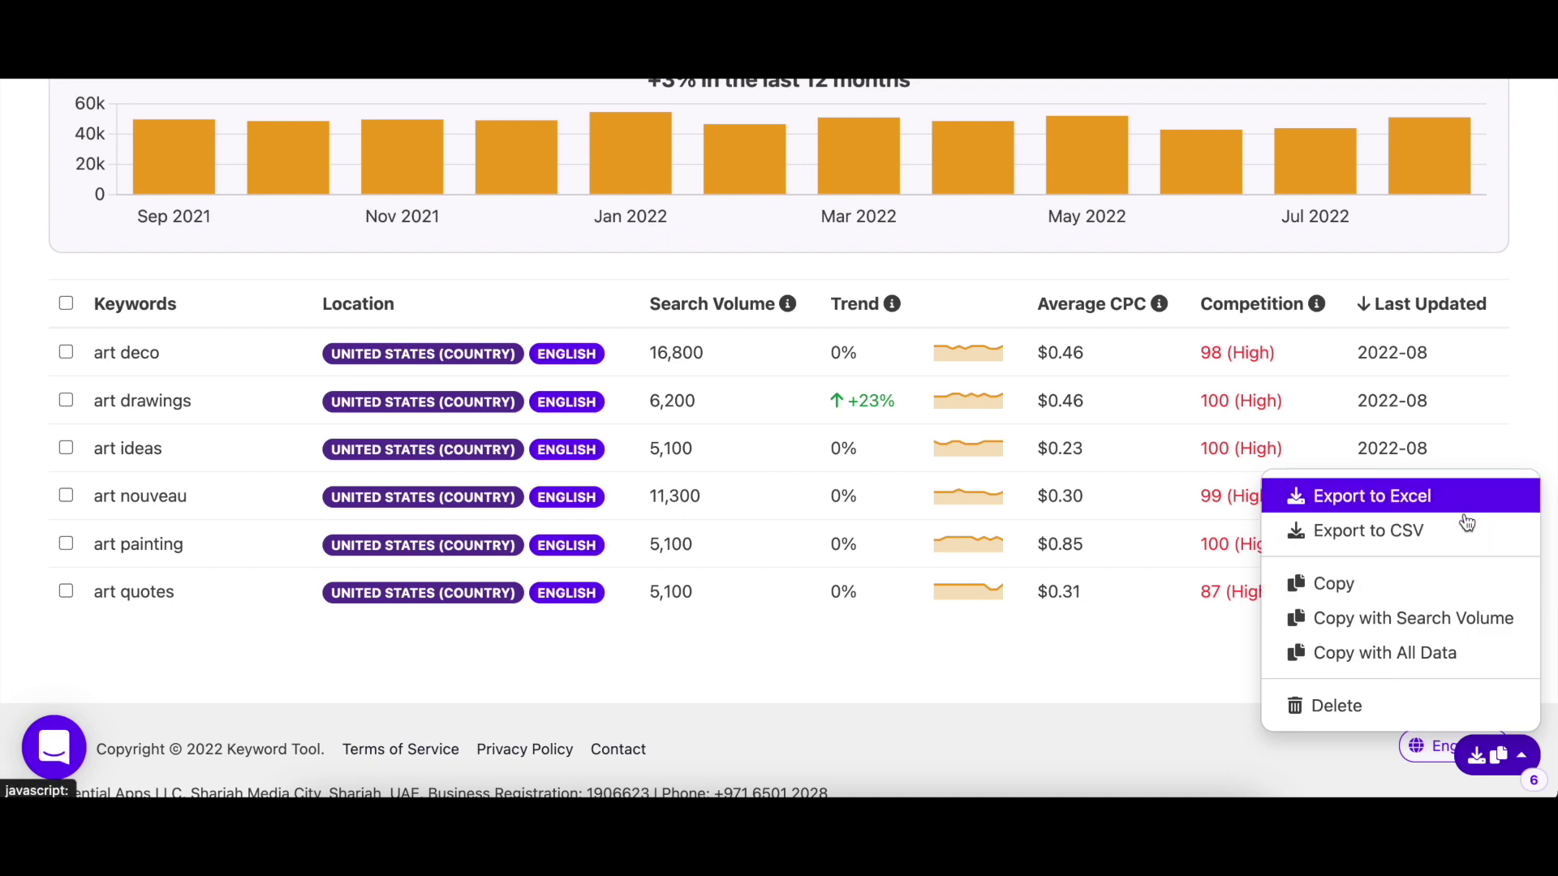
{"action": "left_click", "coordinate": [1202, 655]}
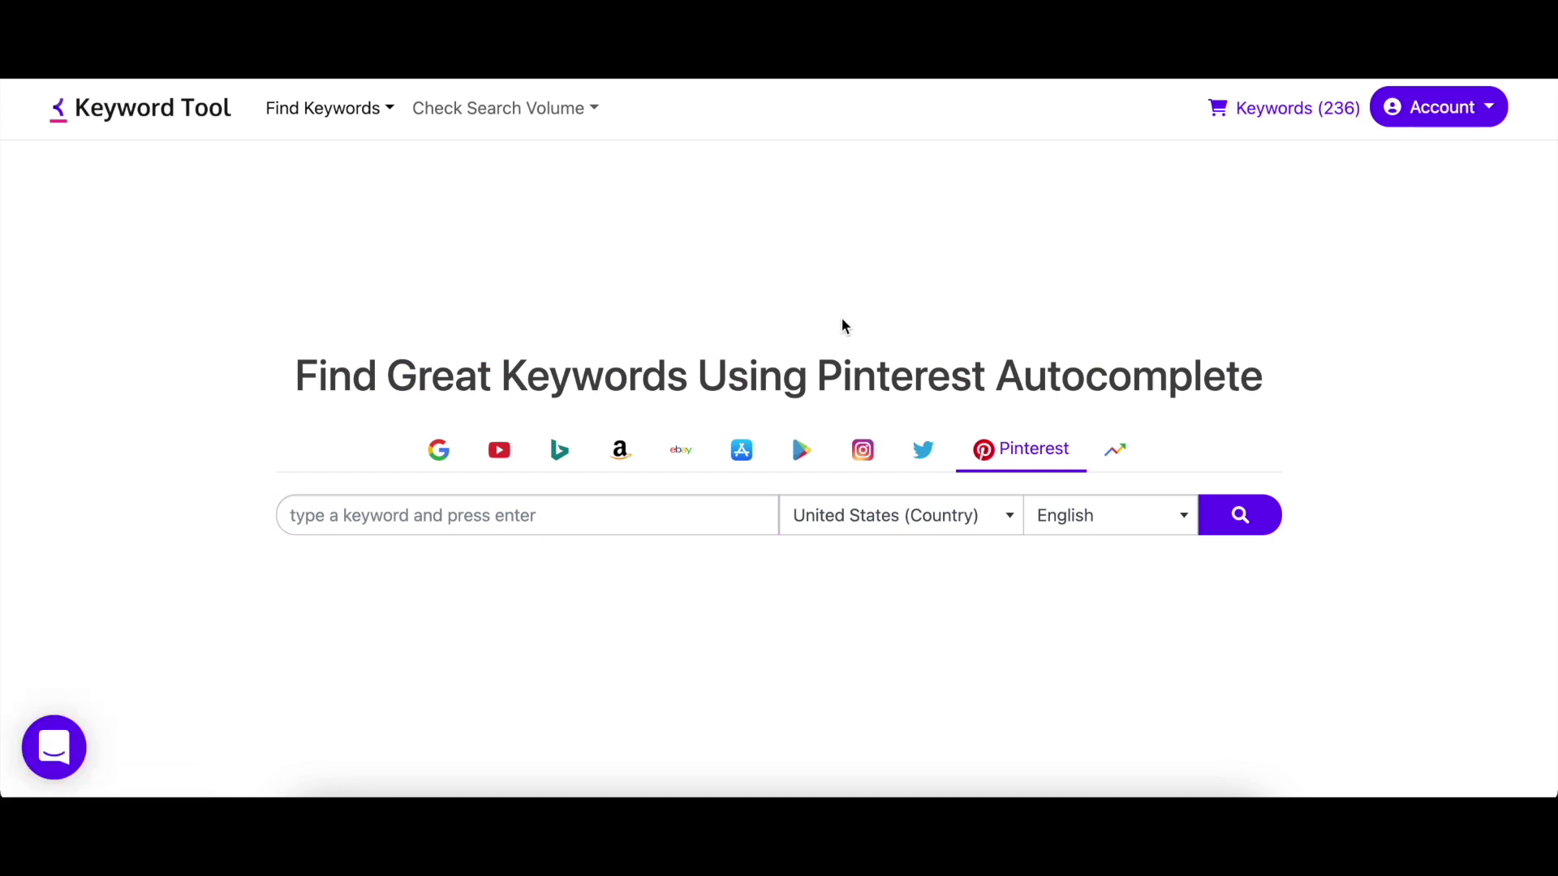
Open the Pinterest search volume checker, which accepts up to 700 keywords.
{"action": "left_click", "coordinate": [589, 129]}
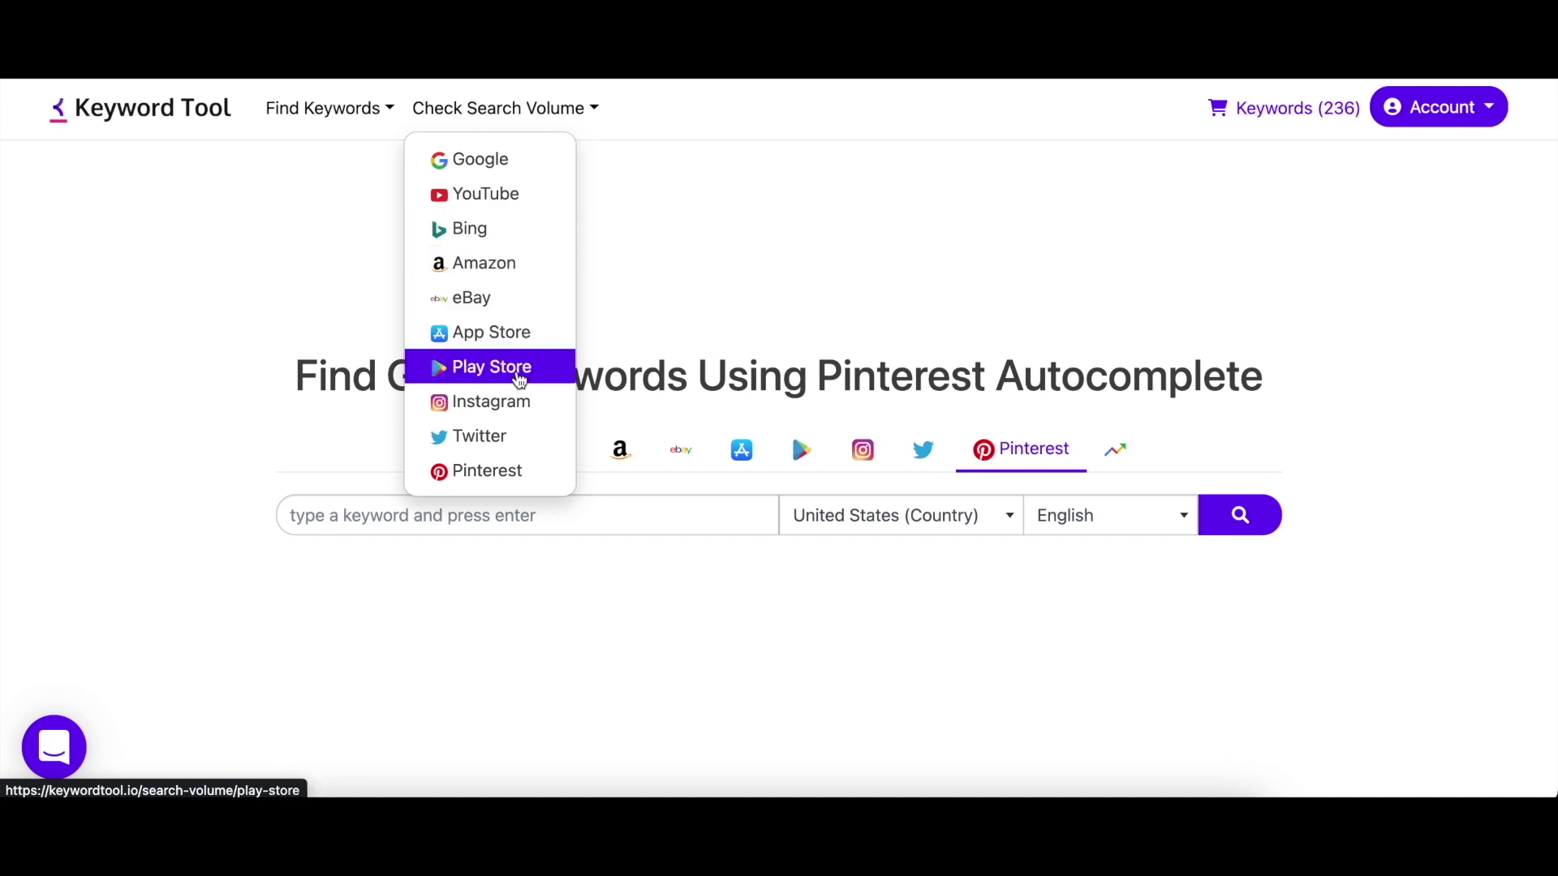
{"action": "left_click", "coordinate": [537, 476]}
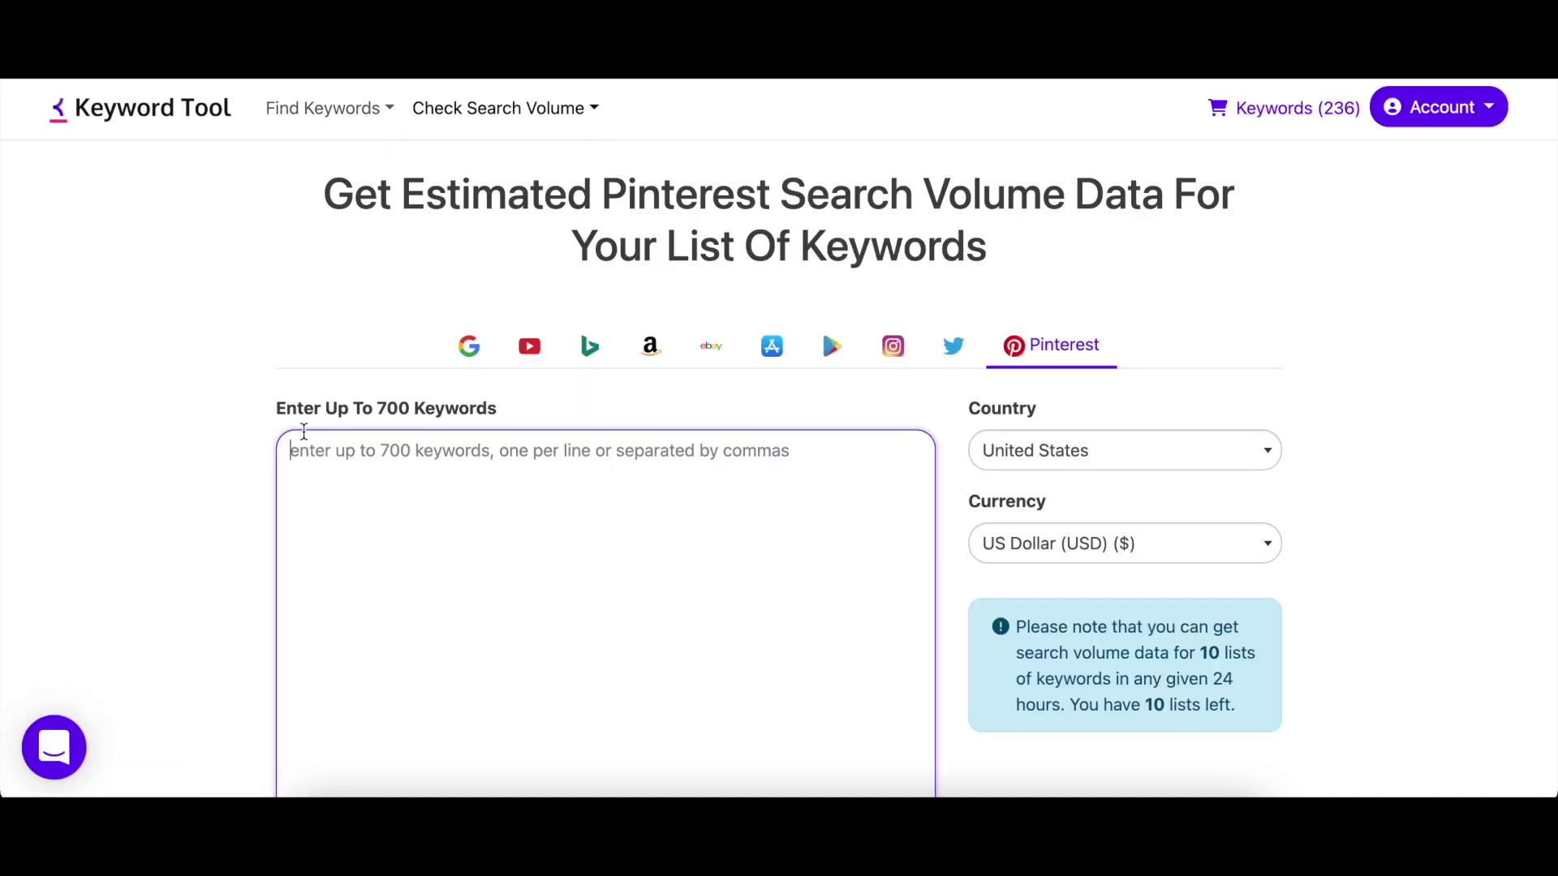
{"action": "left_click", "coordinate": [287, 430]}
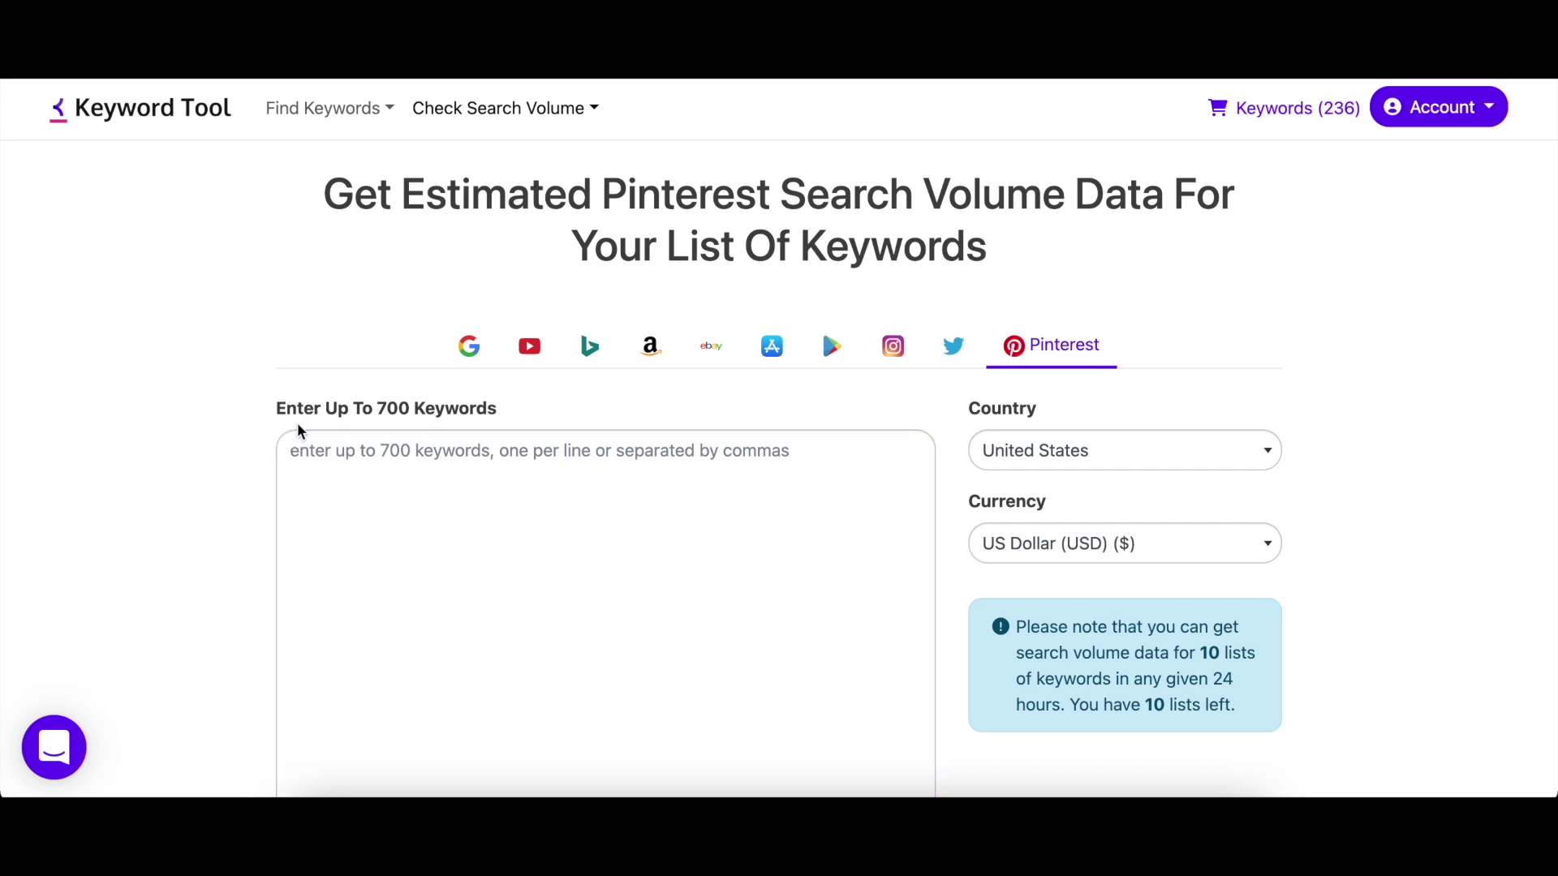
{"action": "left_click_drag", "start_coordinate": [299, 409], "coordinate": [513, 416]}
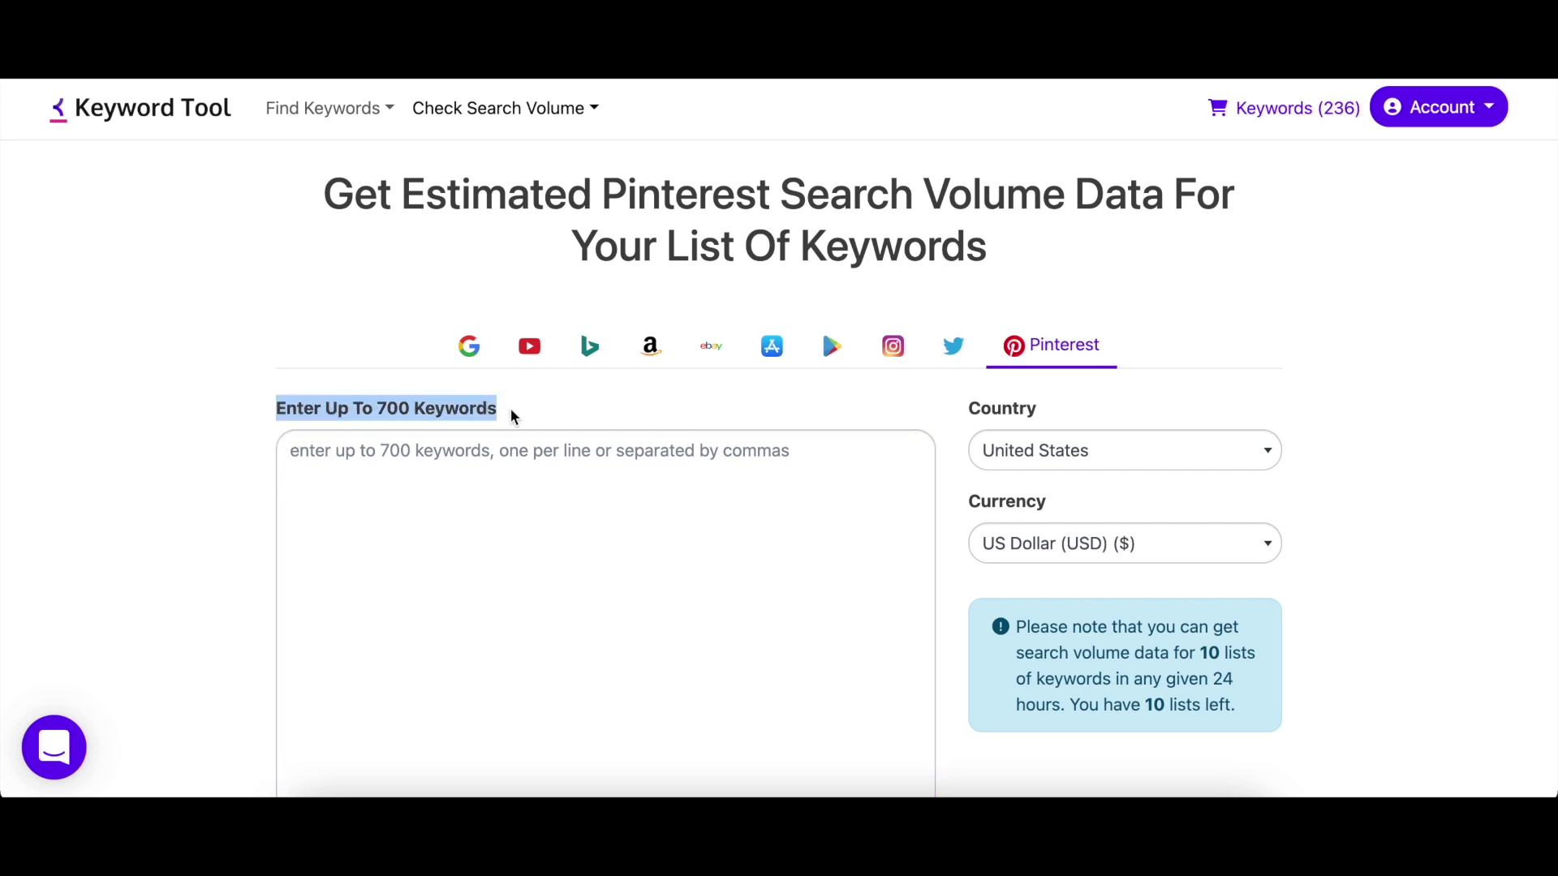
{"action": "left_click", "coordinate": [513, 417]}
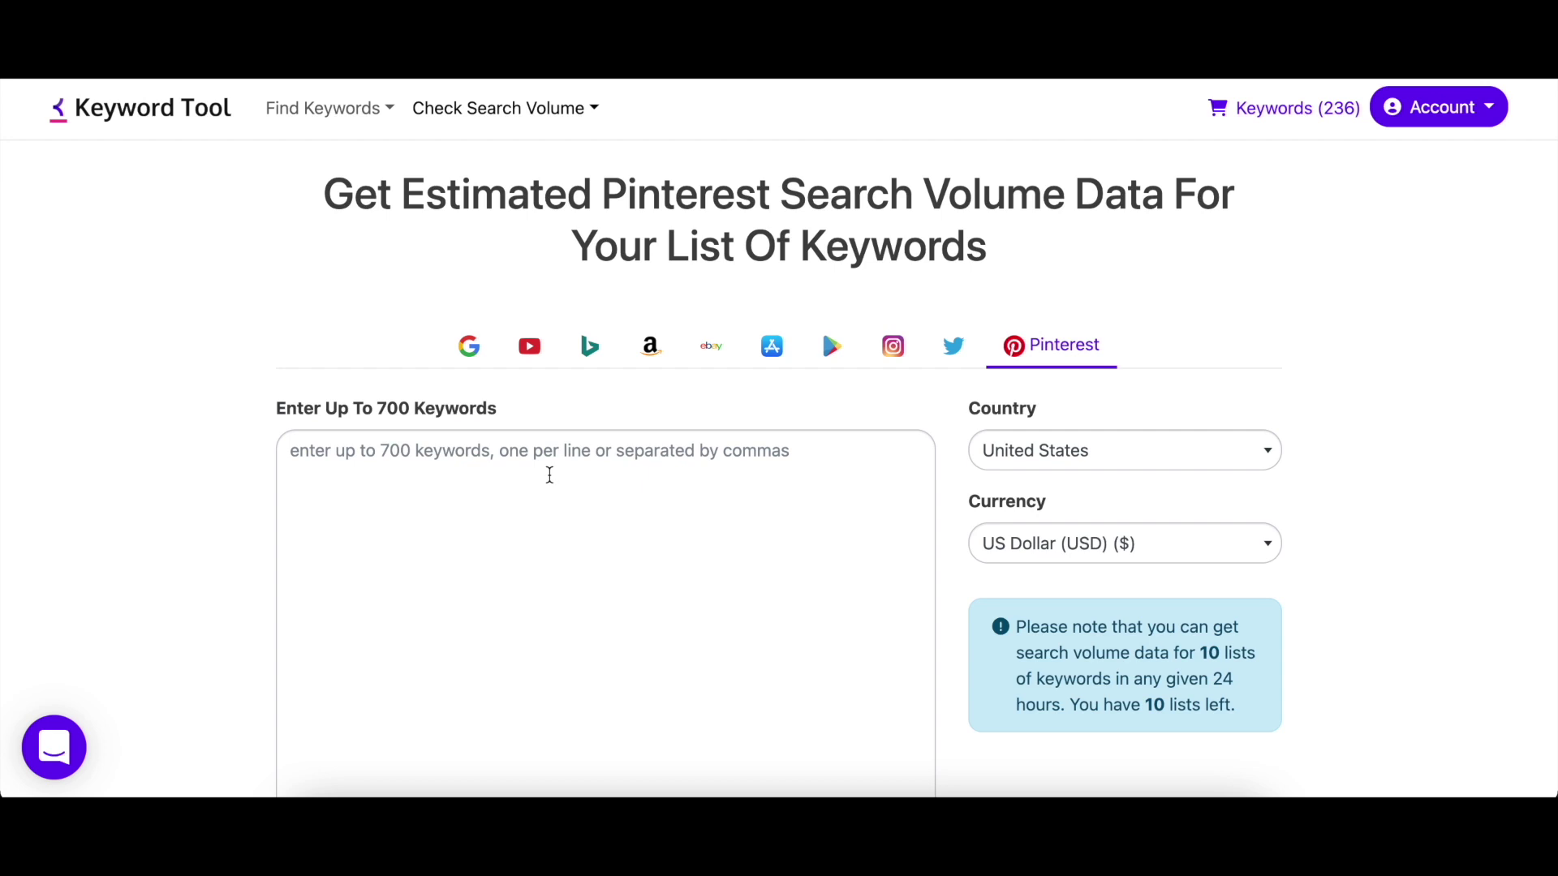
{"action": "left_click_drag", "start_coordinate": [327, 203], "coordinate": [998, 262]}
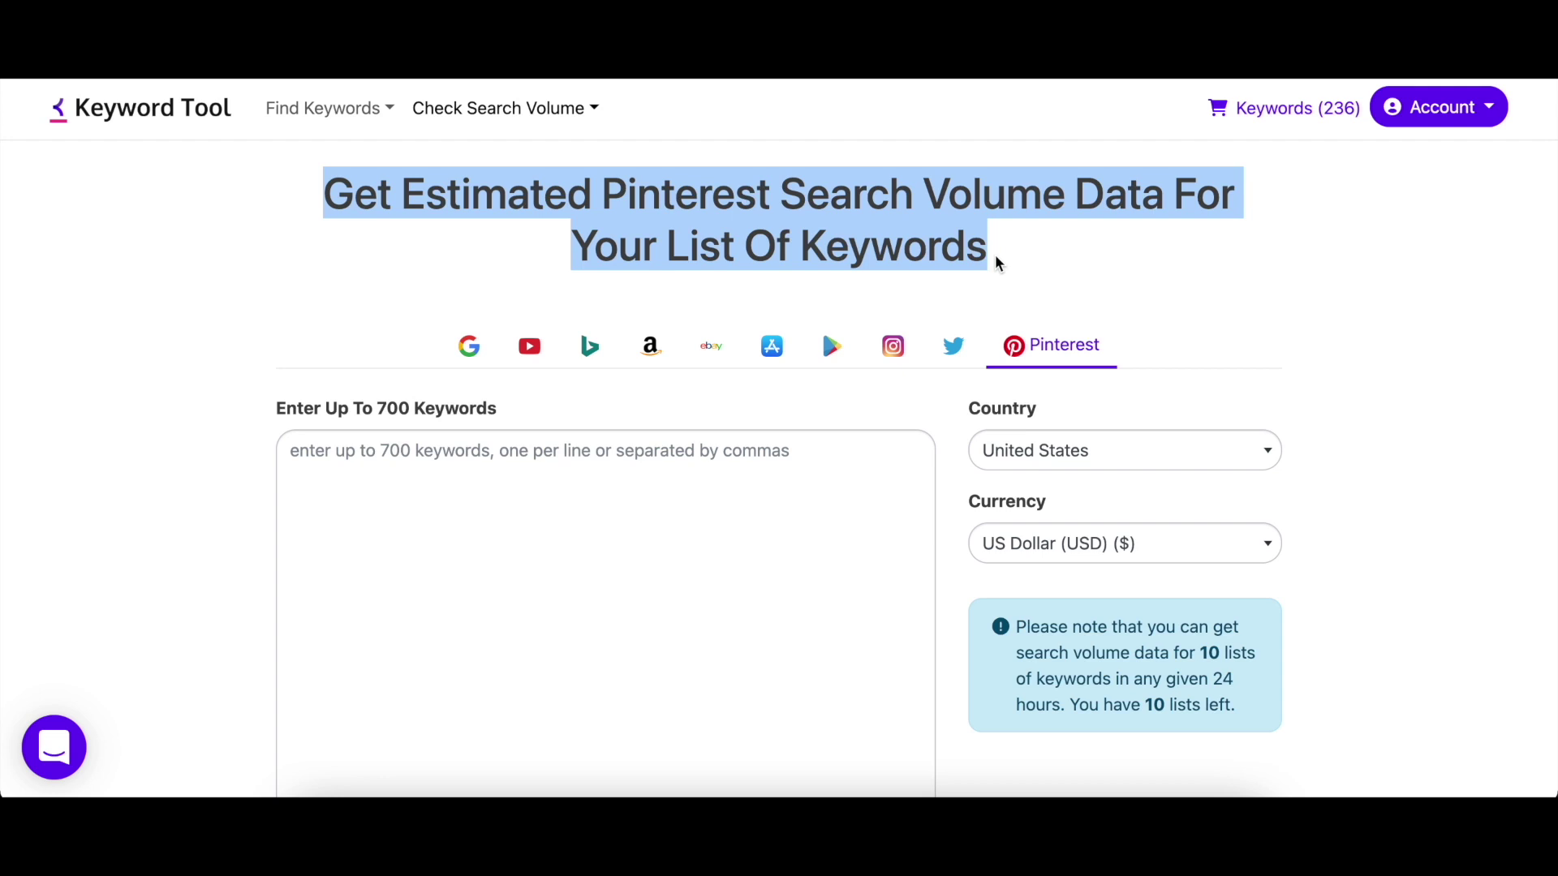
{"action": "left_click", "coordinate": [998, 259]}
{"action": "scroll", "coordinate": [763, 574], "scroll_direction": "down", "scroll_amount": 2}
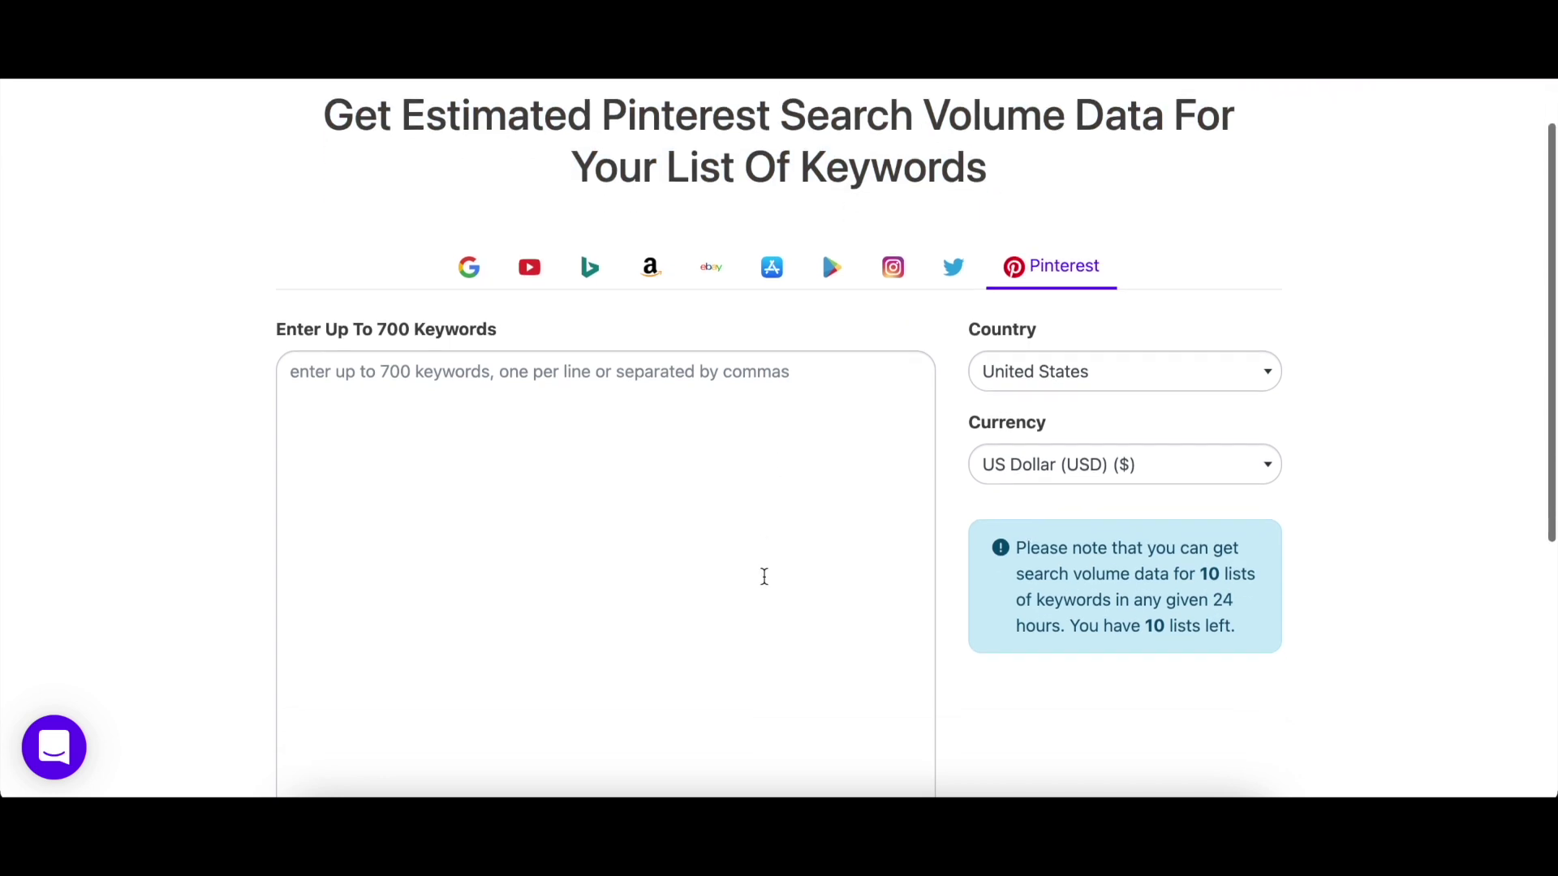
Paste the 19 travel keywords and request their search volume data.
{"action": "left_click", "coordinate": [574, 398]}
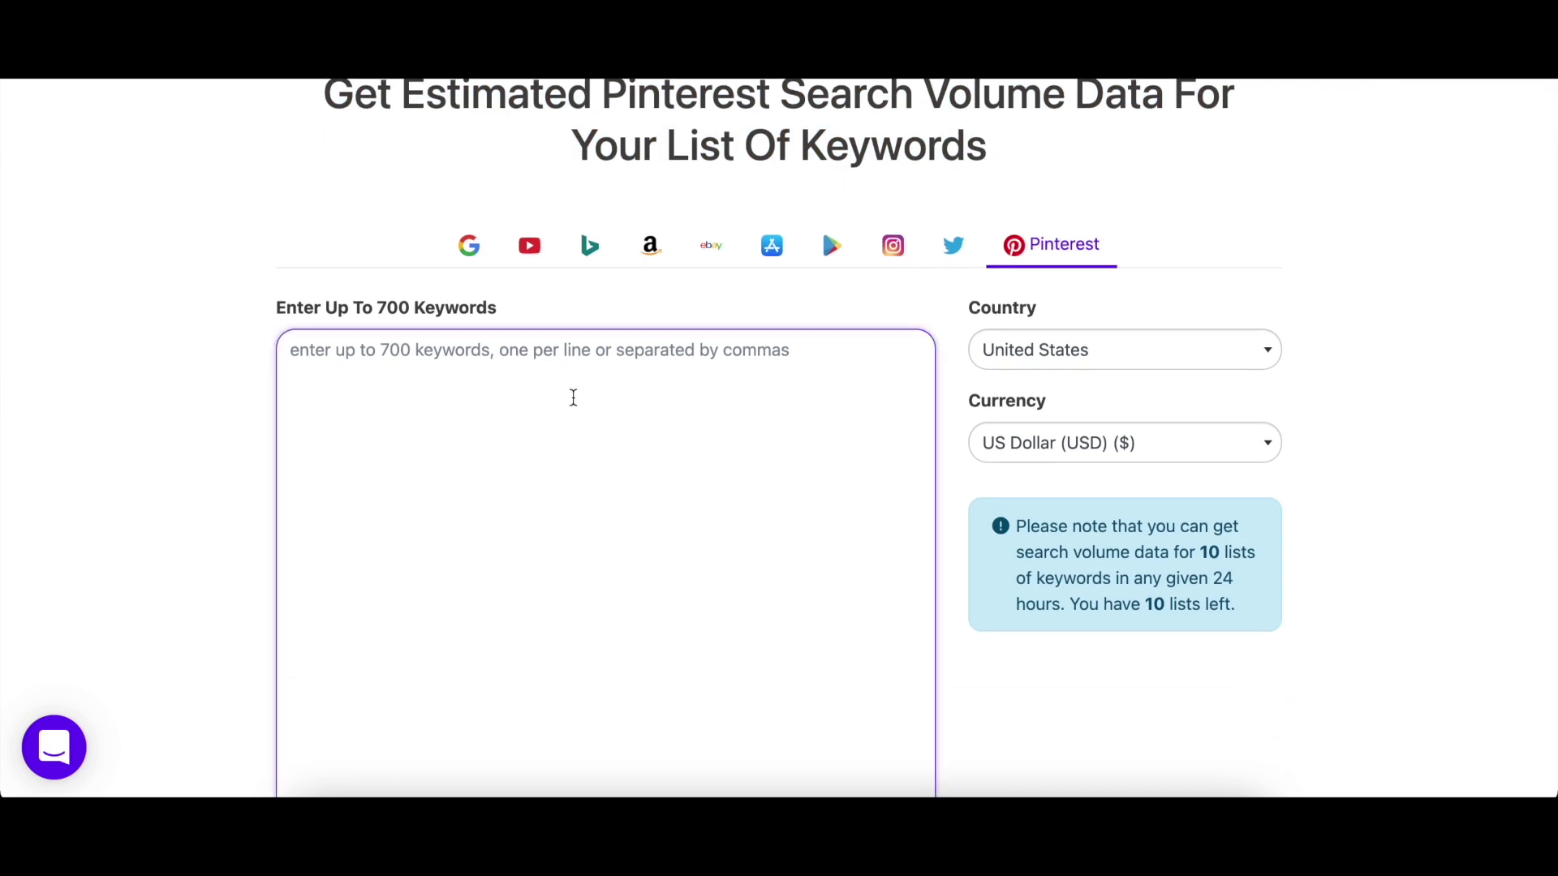
{"action": "type", "text": "travel travel tips travel bag travel backpack travel gifts travel jewelry case packing tips for travel travel packing tips travel tips for europe travel destinations traveling tips traveling family traveling backpack traveling quotes traveling italy traveling the world traveling bags for women traveling luggage traveling essentials"}
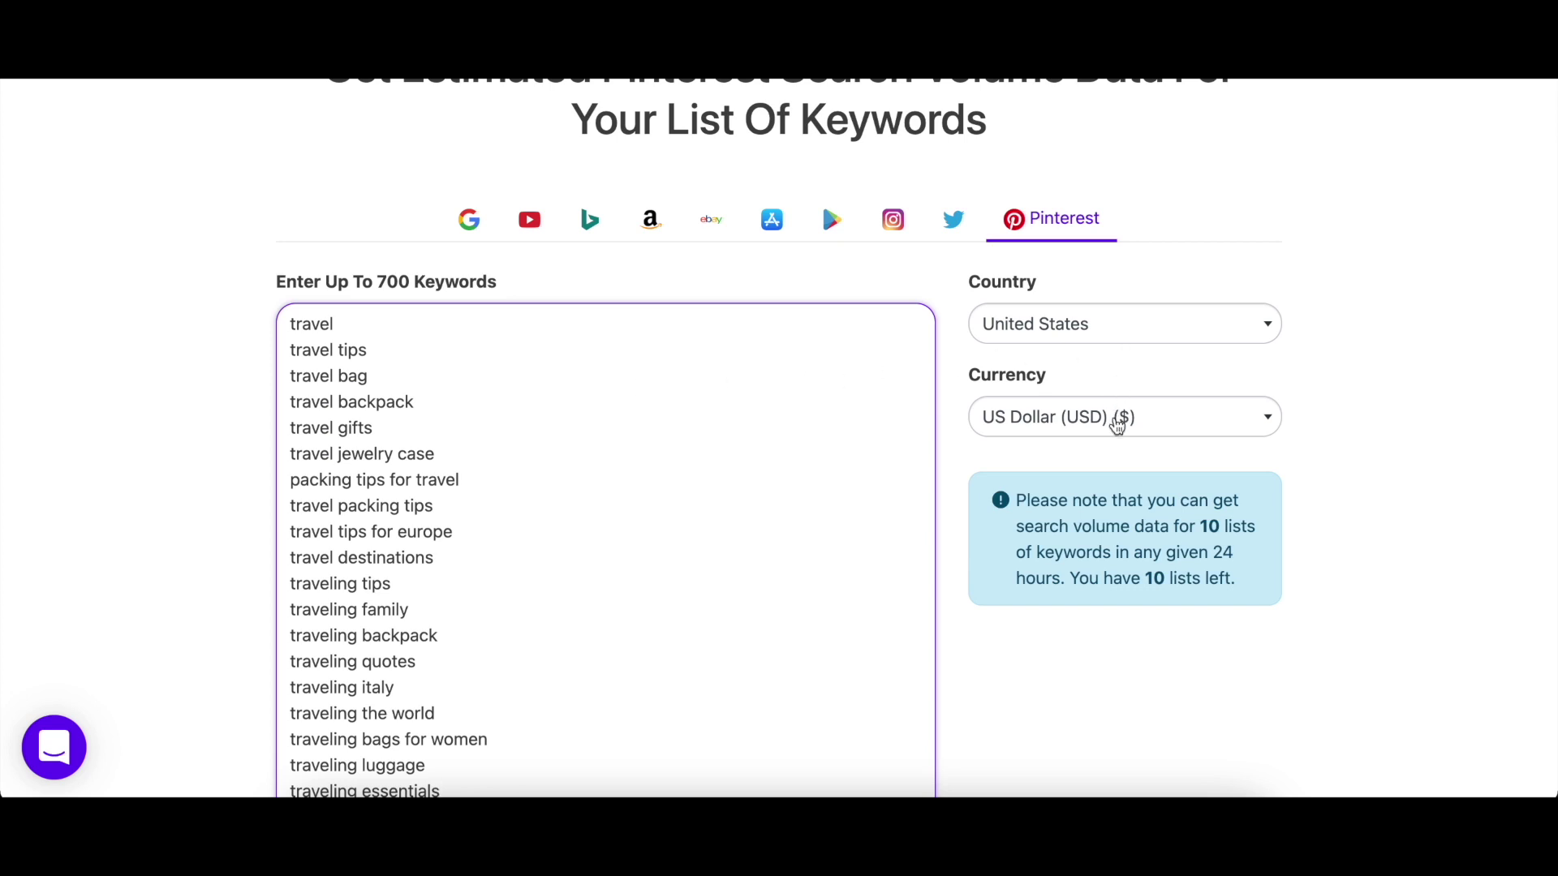
{"action": "scroll", "coordinate": [1009, 651], "scroll_direction": "down", "scroll_amount": 4}
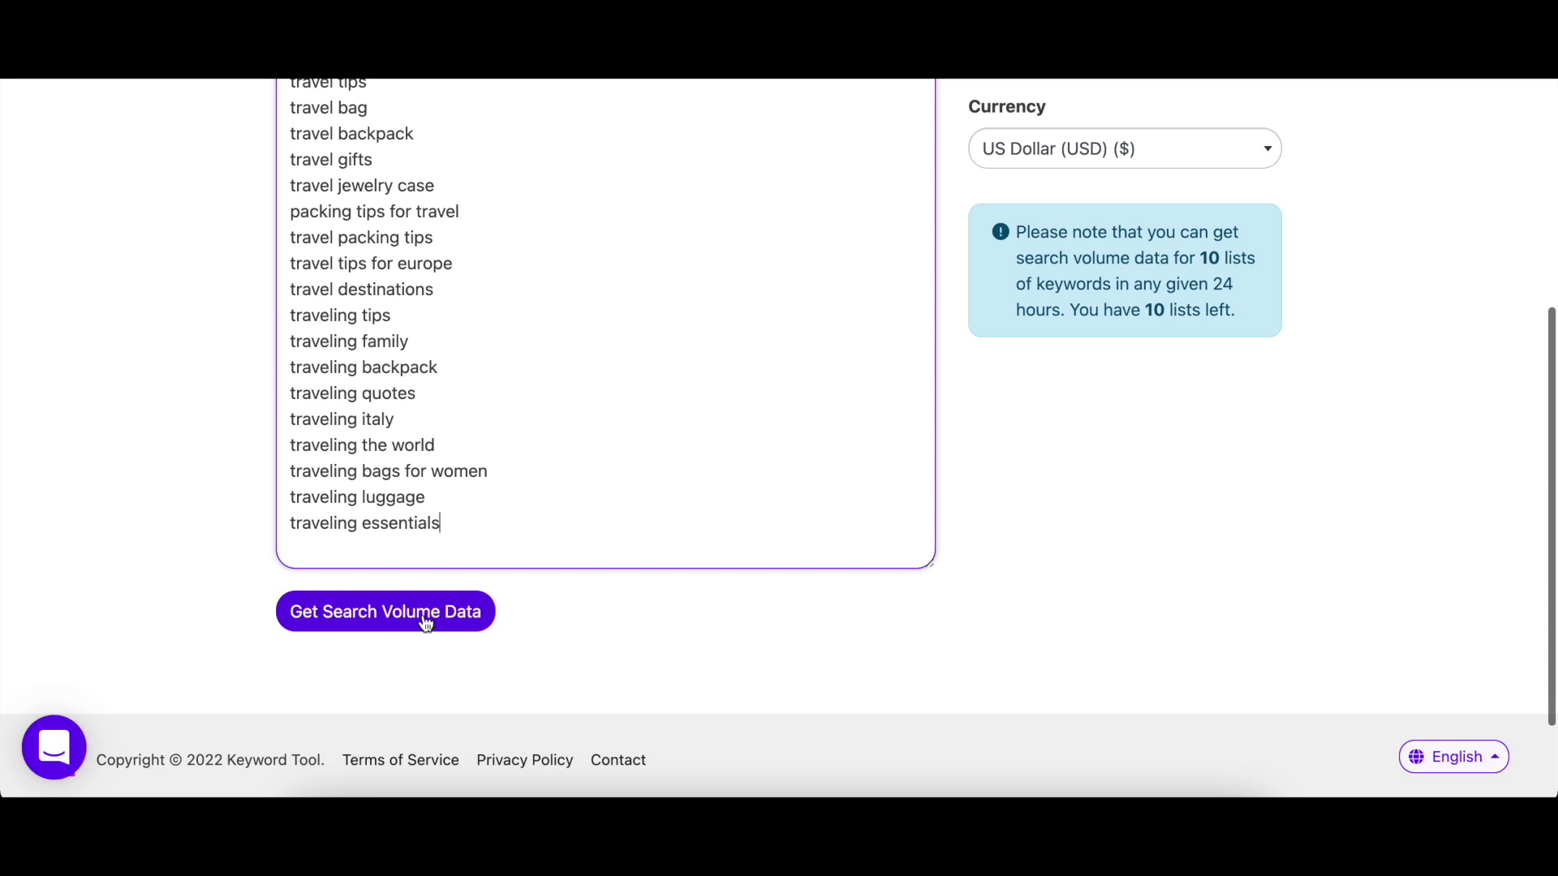
{"action": "left_click", "coordinate": [426, 621]}
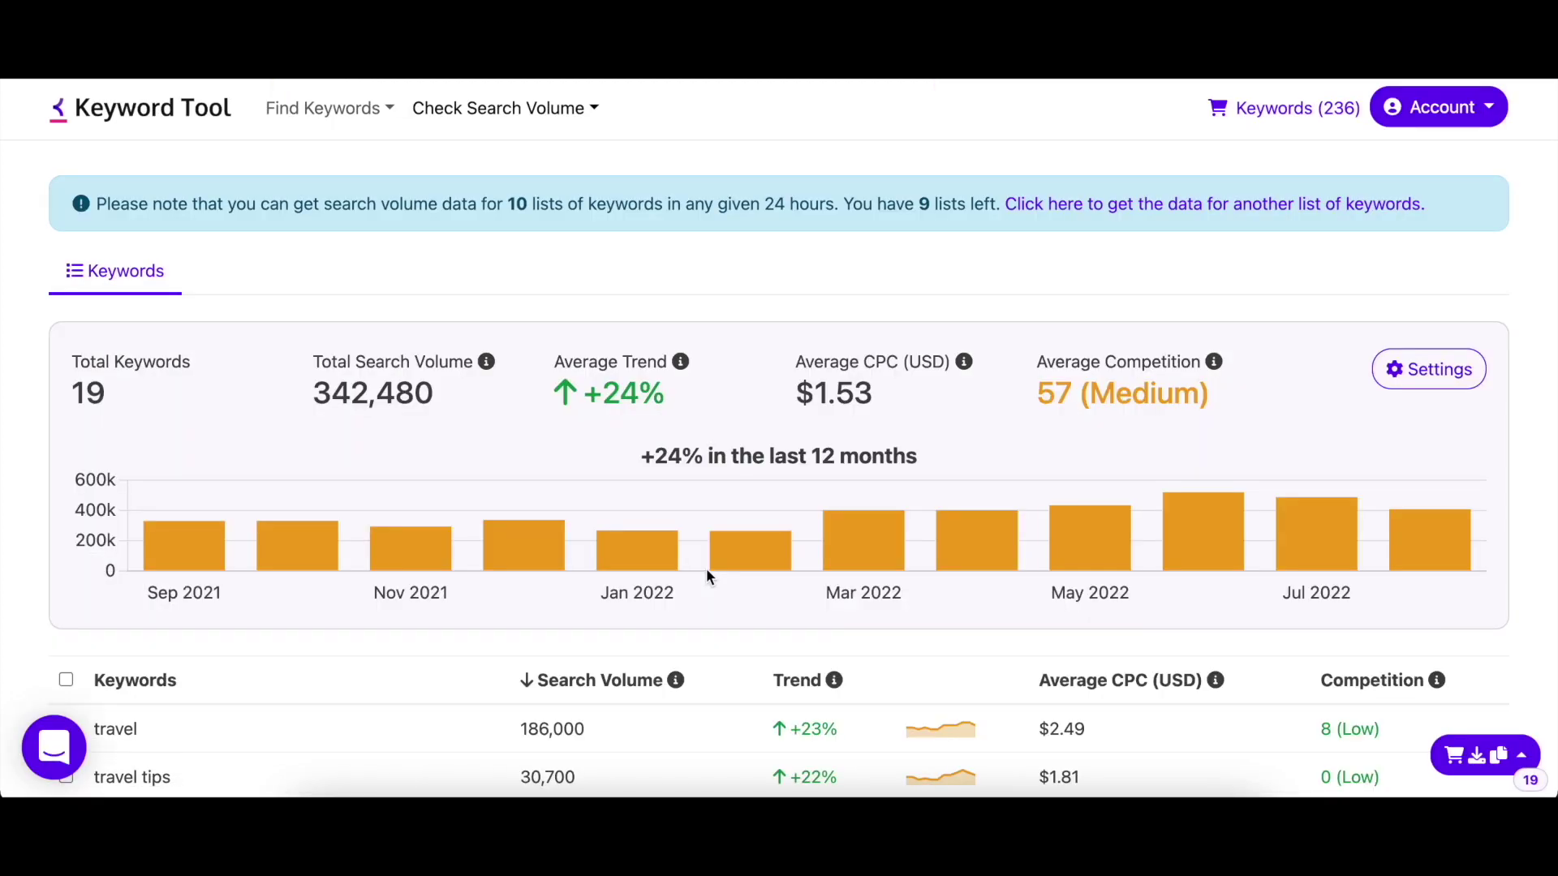
Review the travel keyword volumes and inspect the filter settings without changing them.
{"action": "scroll", "coordinate": [708, 576], "scroll_direction": "down", "scroll_amount": 4}
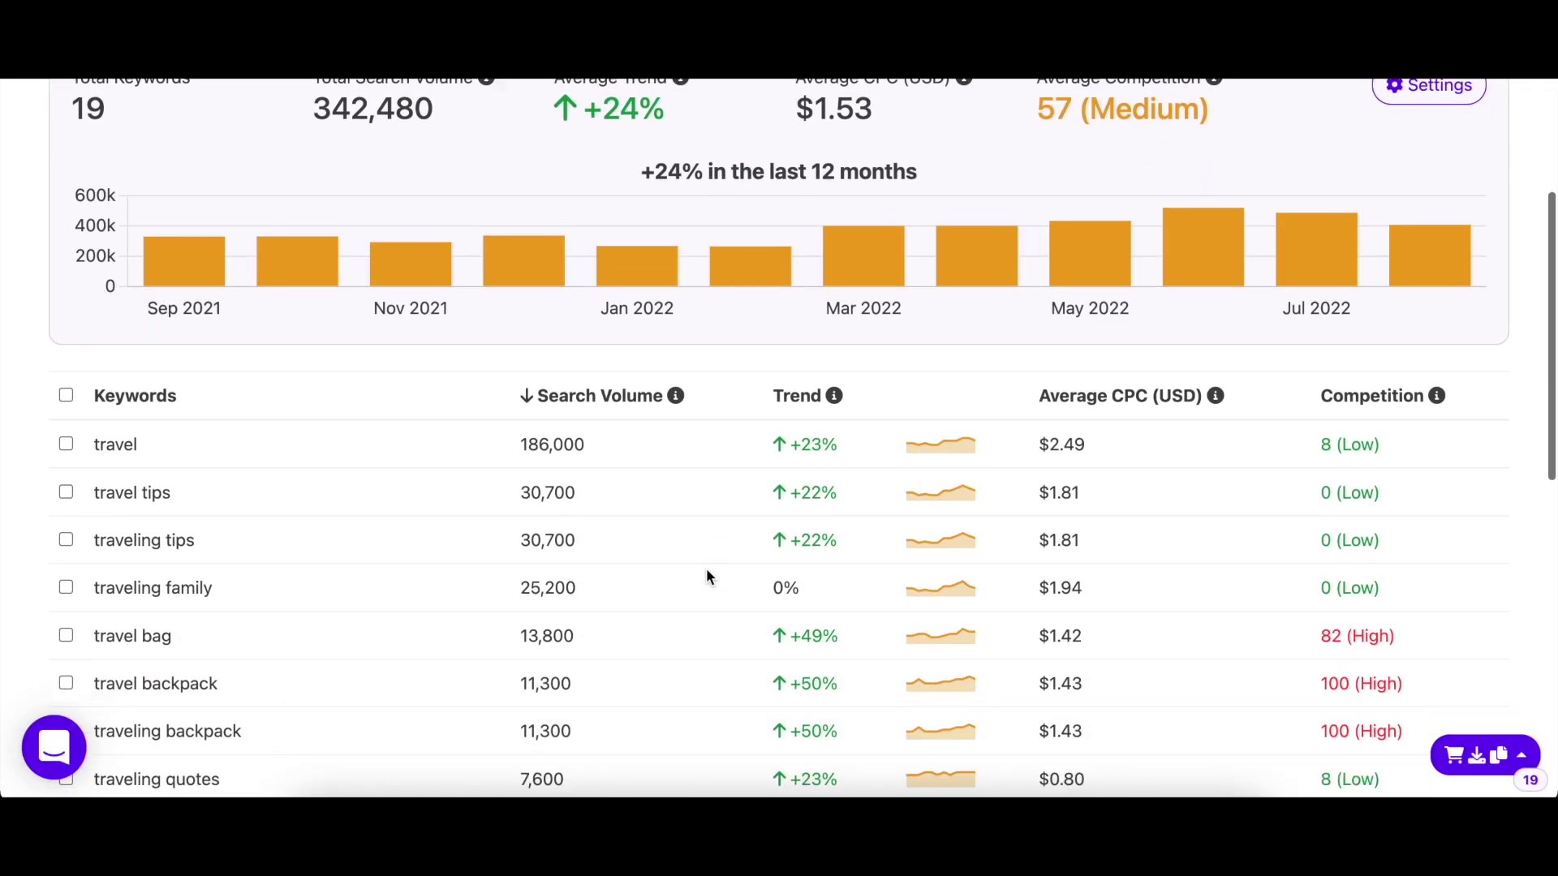
{"action": "scroll", "coordinate": [706, 576], "scroll_direction": "down", "scroll_amount": 3}
{"action": "scroll", "coordinate": [707, 576], "scroll_direction": "down", "scroll_amount": 3}
{"action": "scroll", "coordinate": [706, 577], "scroll_direction": "down", "scroll_amount": 1}
{"action": "scroll", "coordinate": [706, 576], "scroll_direction": "up", "scroll_amount": 3}
{"action": "scroll", "coordinate": [706, 576], "scroll_direction": "up", "scroll_amount": 5}
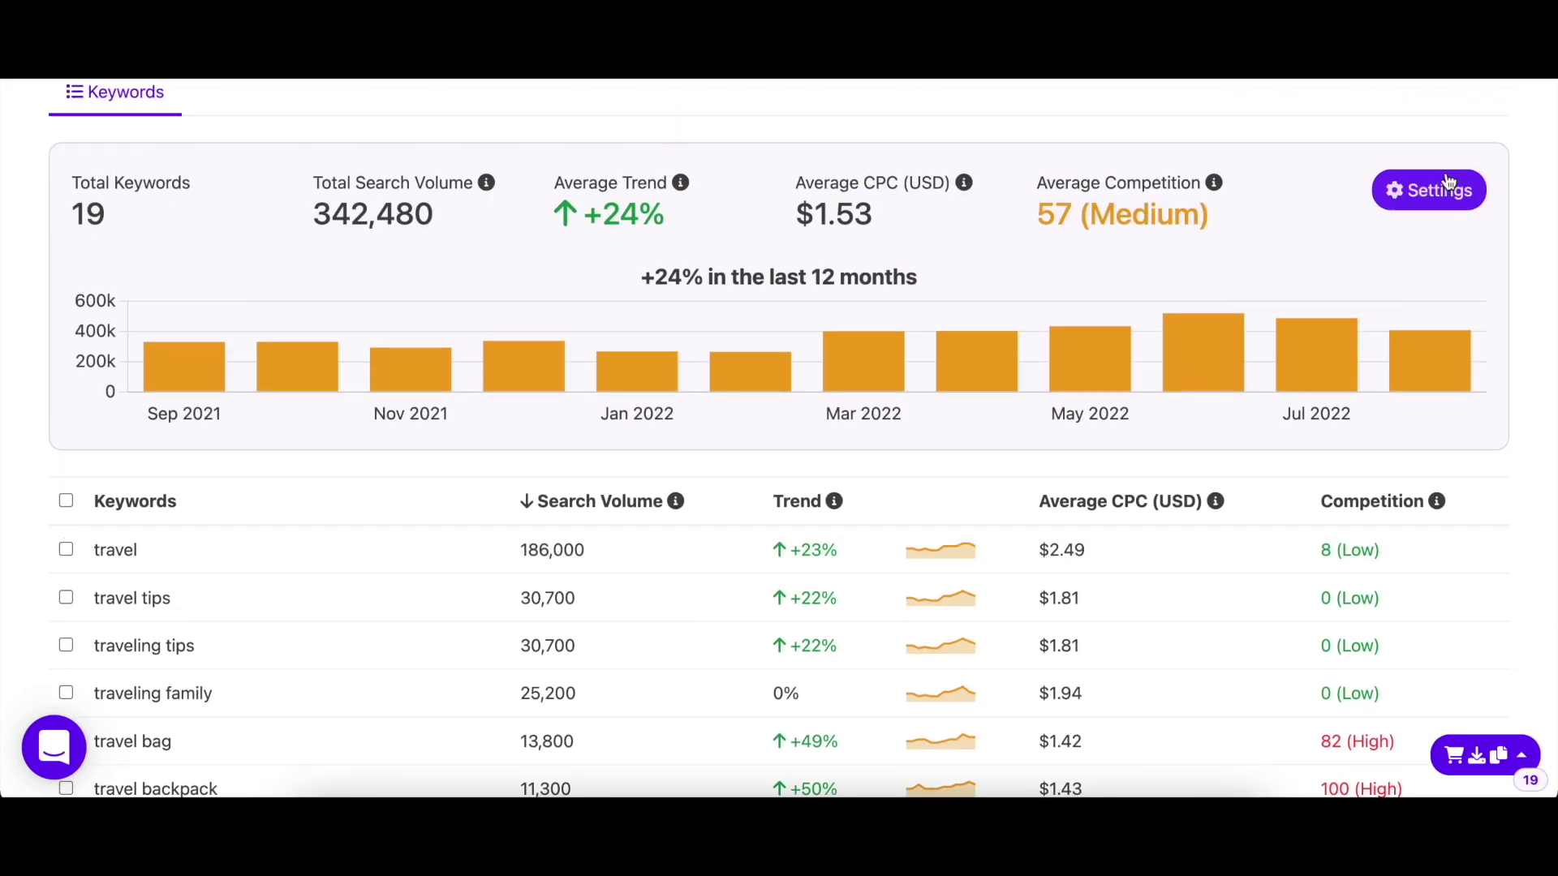
{"action": "left_click", "coordinate": [1450, 182]}
{"action": "scroll", "coordinate": [1068, 608], "scroll_direction": "down", "scroll_amount": 2}
{"action": "scroll", "coordinate": [1069, 608], "scroll_direction": "down", "scroll_amount": 3}
{"action": "left_click", "coordinate": [1186, 130]}
Add all 19 travel keywords to the keyword basket.
{"action": "scroll", "coordinate": [1362, 633], "scroll_direction": "down", "scroll_amount": 3}
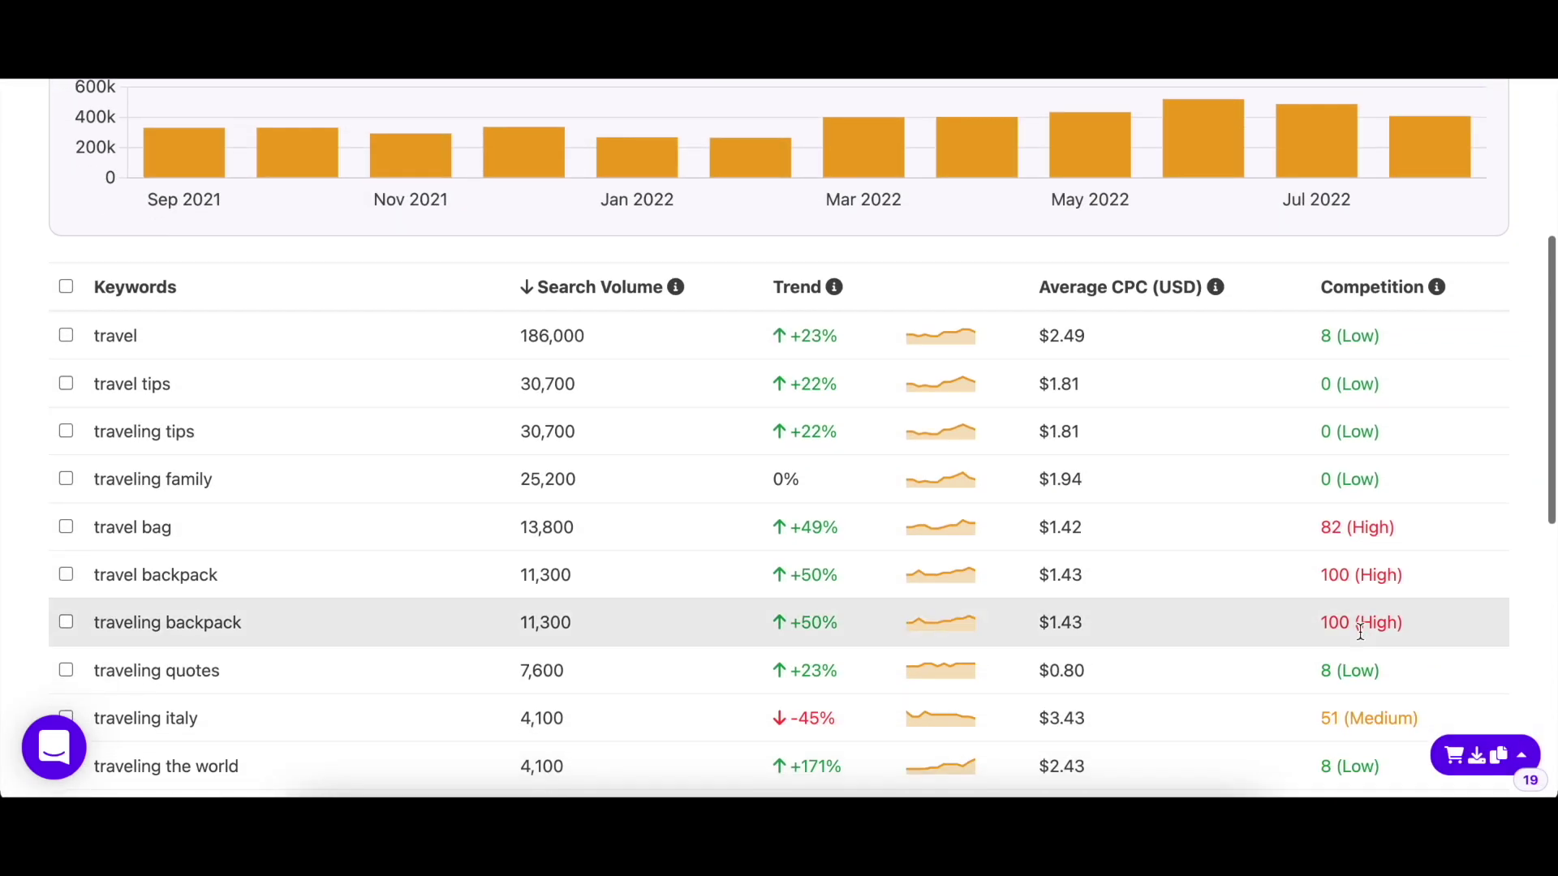
{"action": "scroll", "coordinate": [1360, 637], "scroll_direction": "down", "scroll_amount": 1}
{"action": "left_click", "coordinate": [1499, 755]}
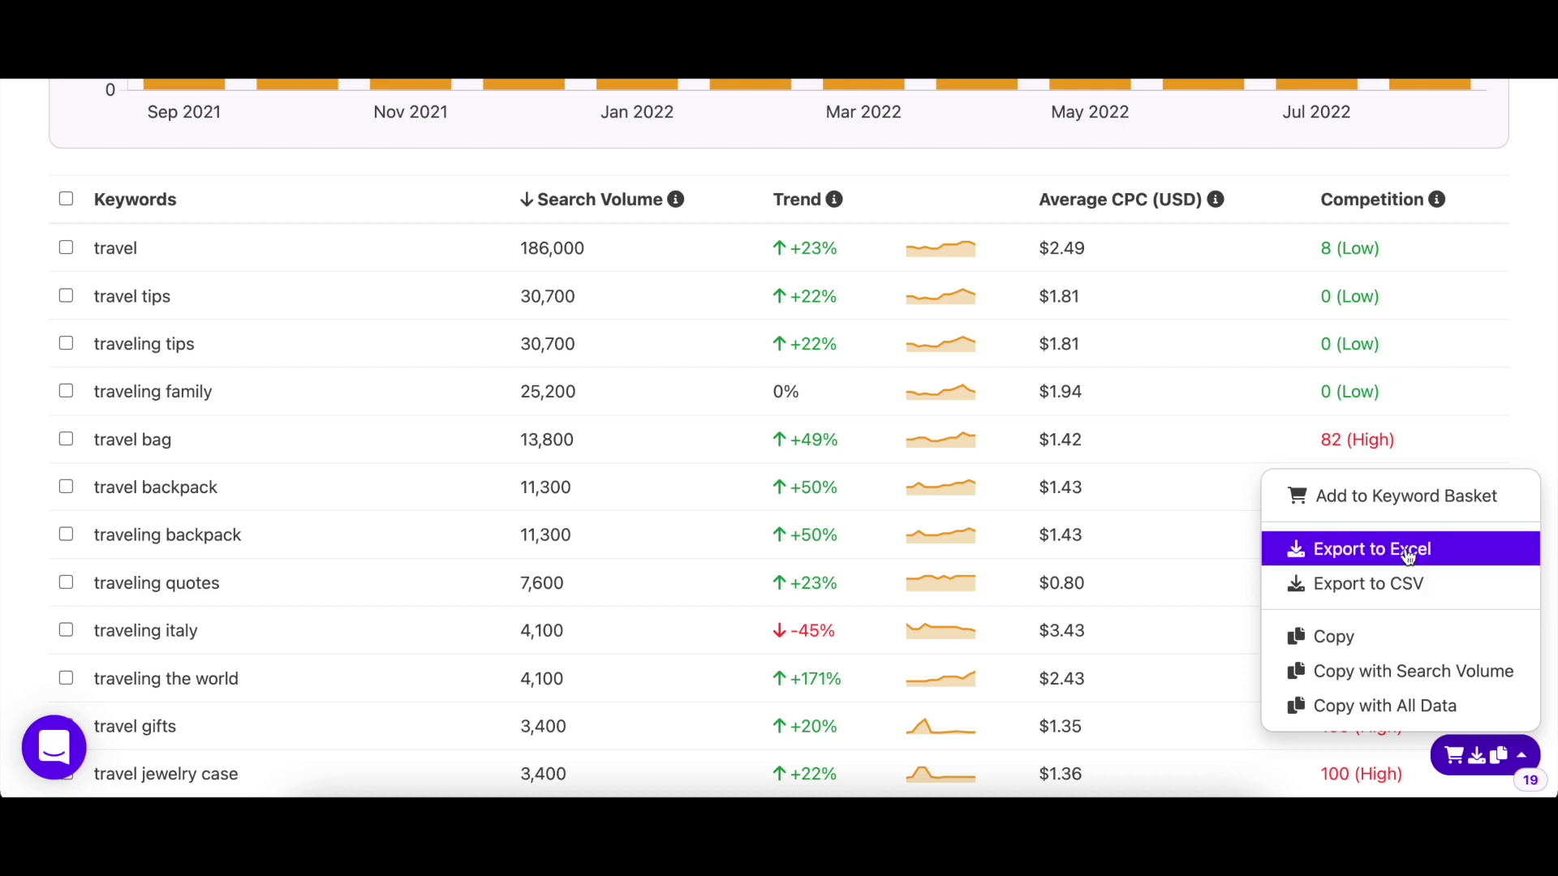
{"action": "left_click", "coordinate": [1409, 498]}
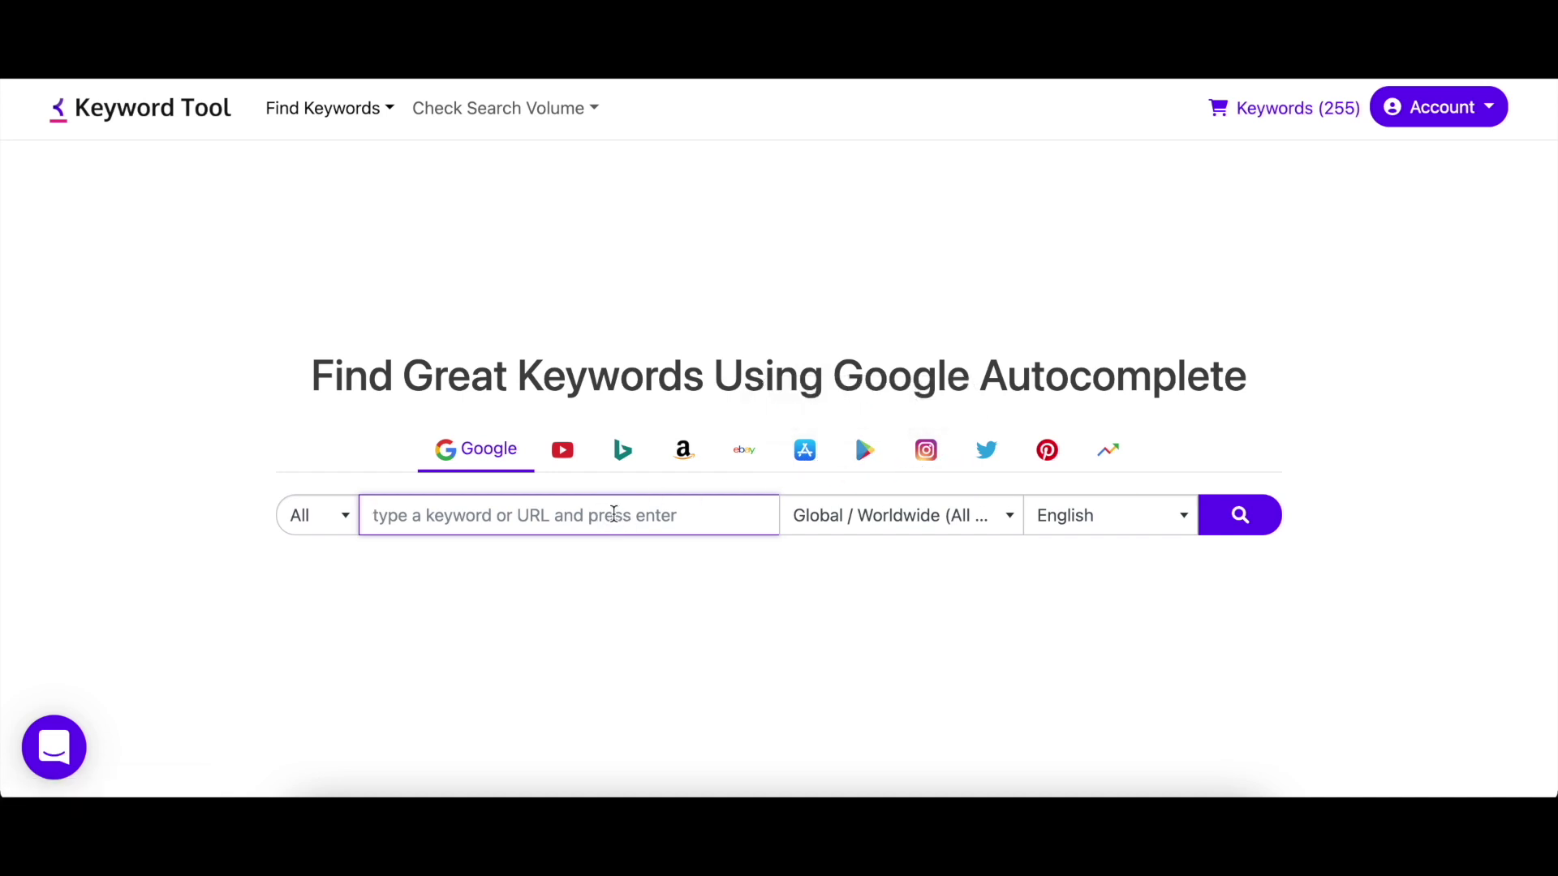
Run a Google keyword search for 'travelling tips' and browse the 513 suggestions.
{"action": "type", "text": "travelling tips"}
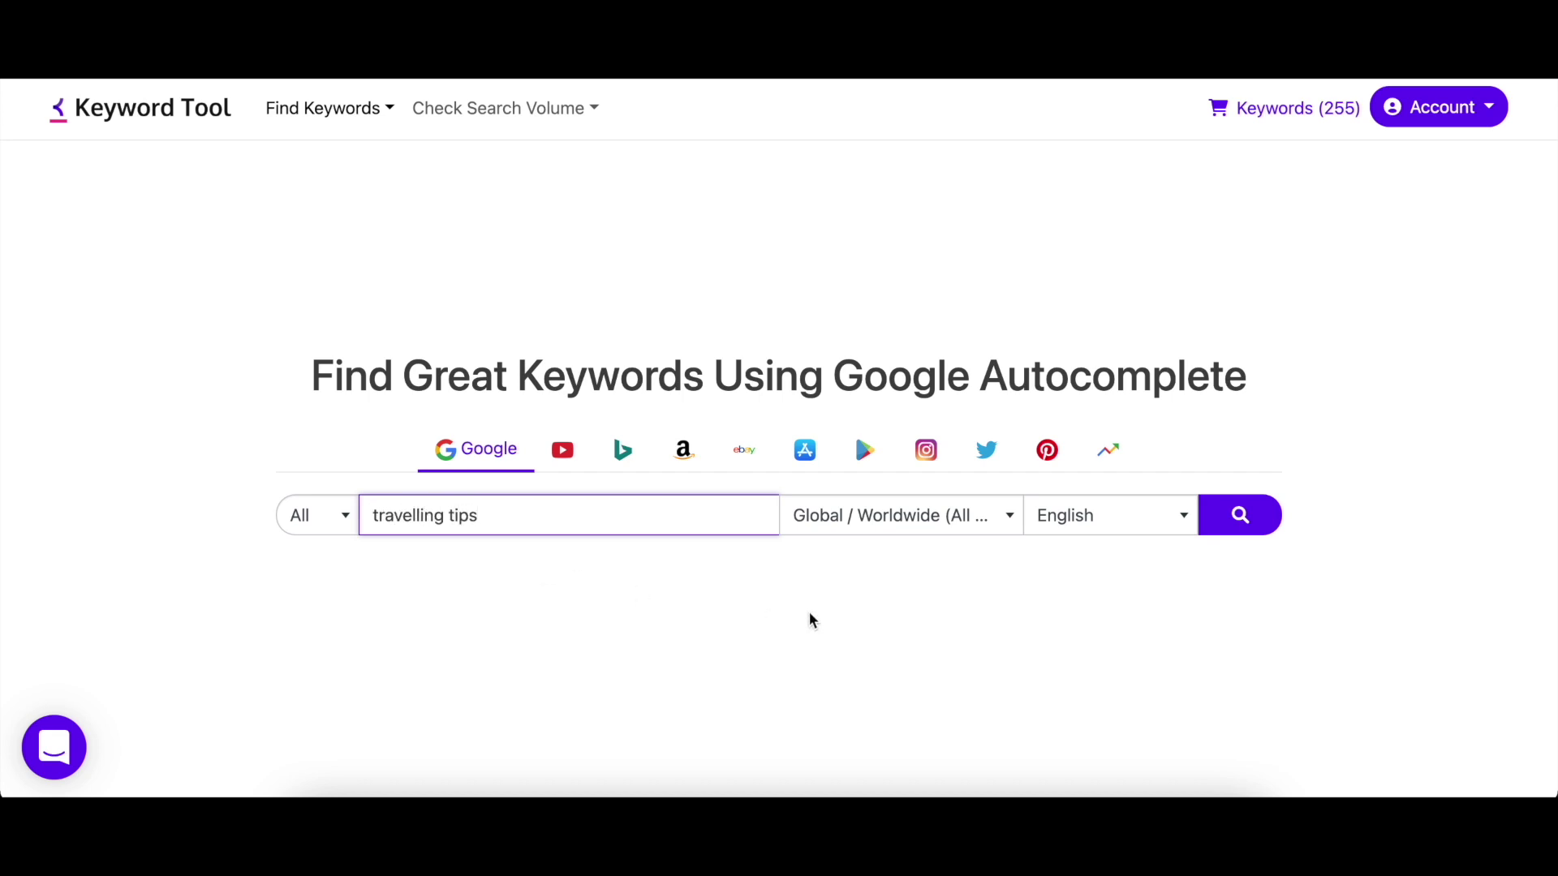
{"action": "left_click", "coordinate": [1209, 528]}
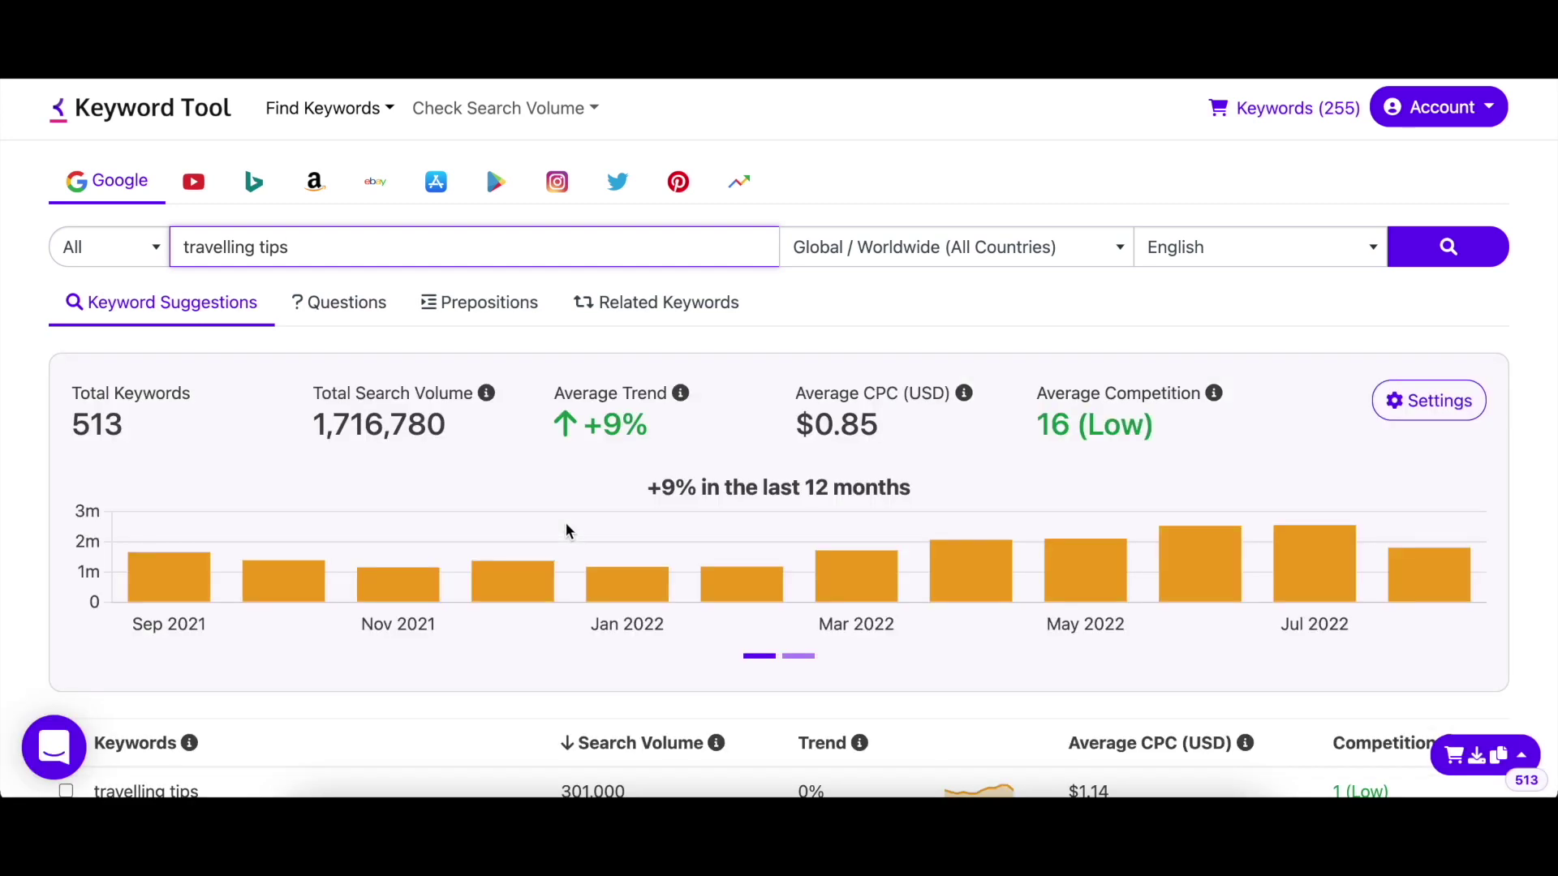
{"action": "scroll", "coordinate": [567, 522], "scroll_direction": "down", "scroll_amount": 5}
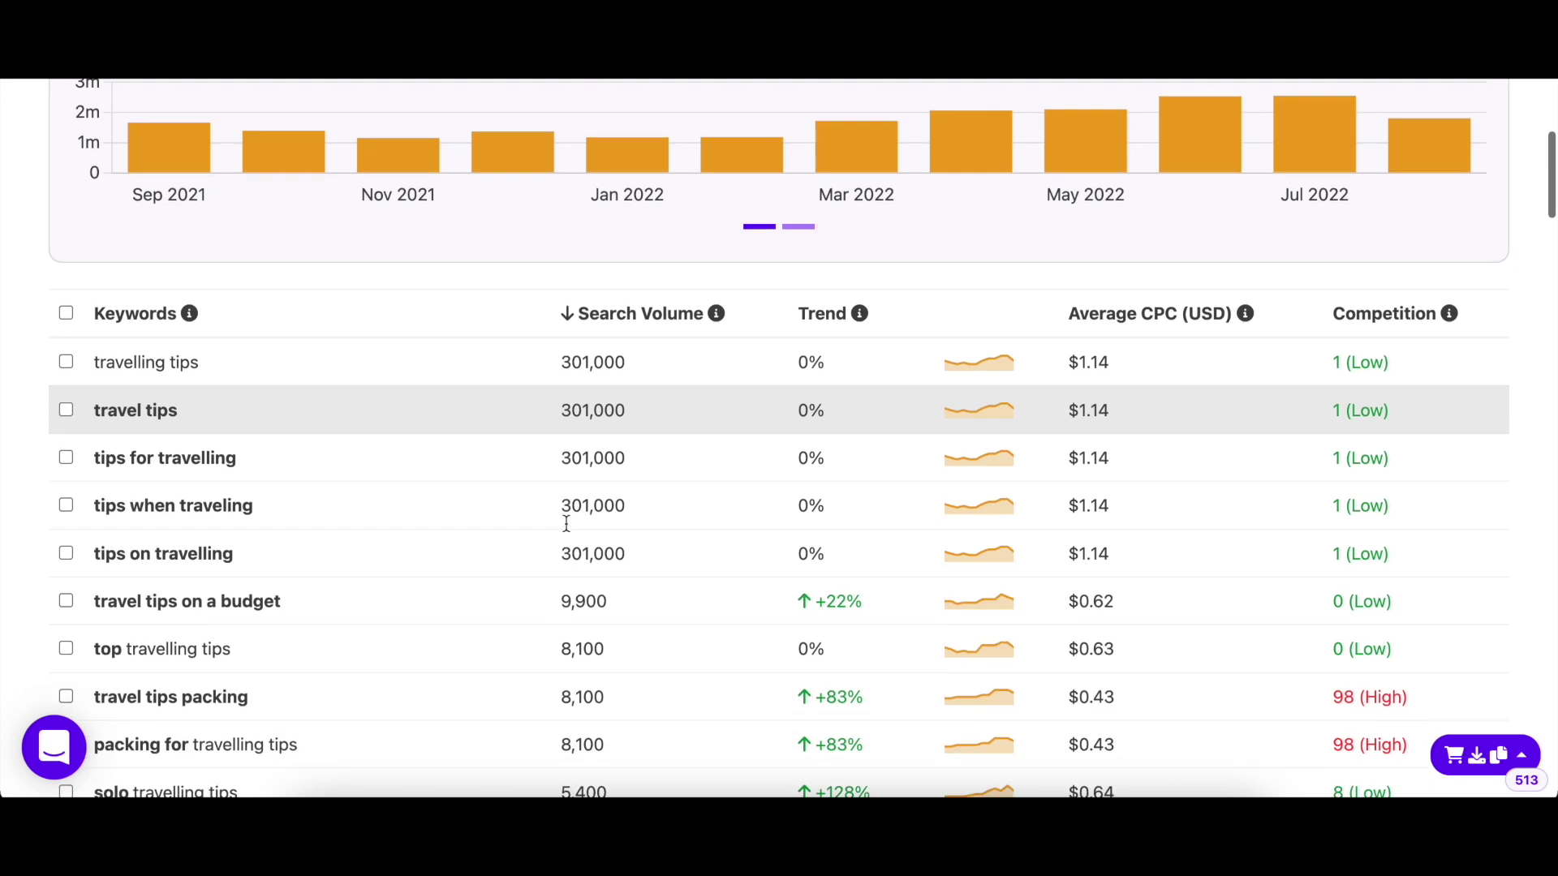
{"action": "scroll", "coordinate": [567, 523], "scroll_direction": "down", "scroll_amount": 4}
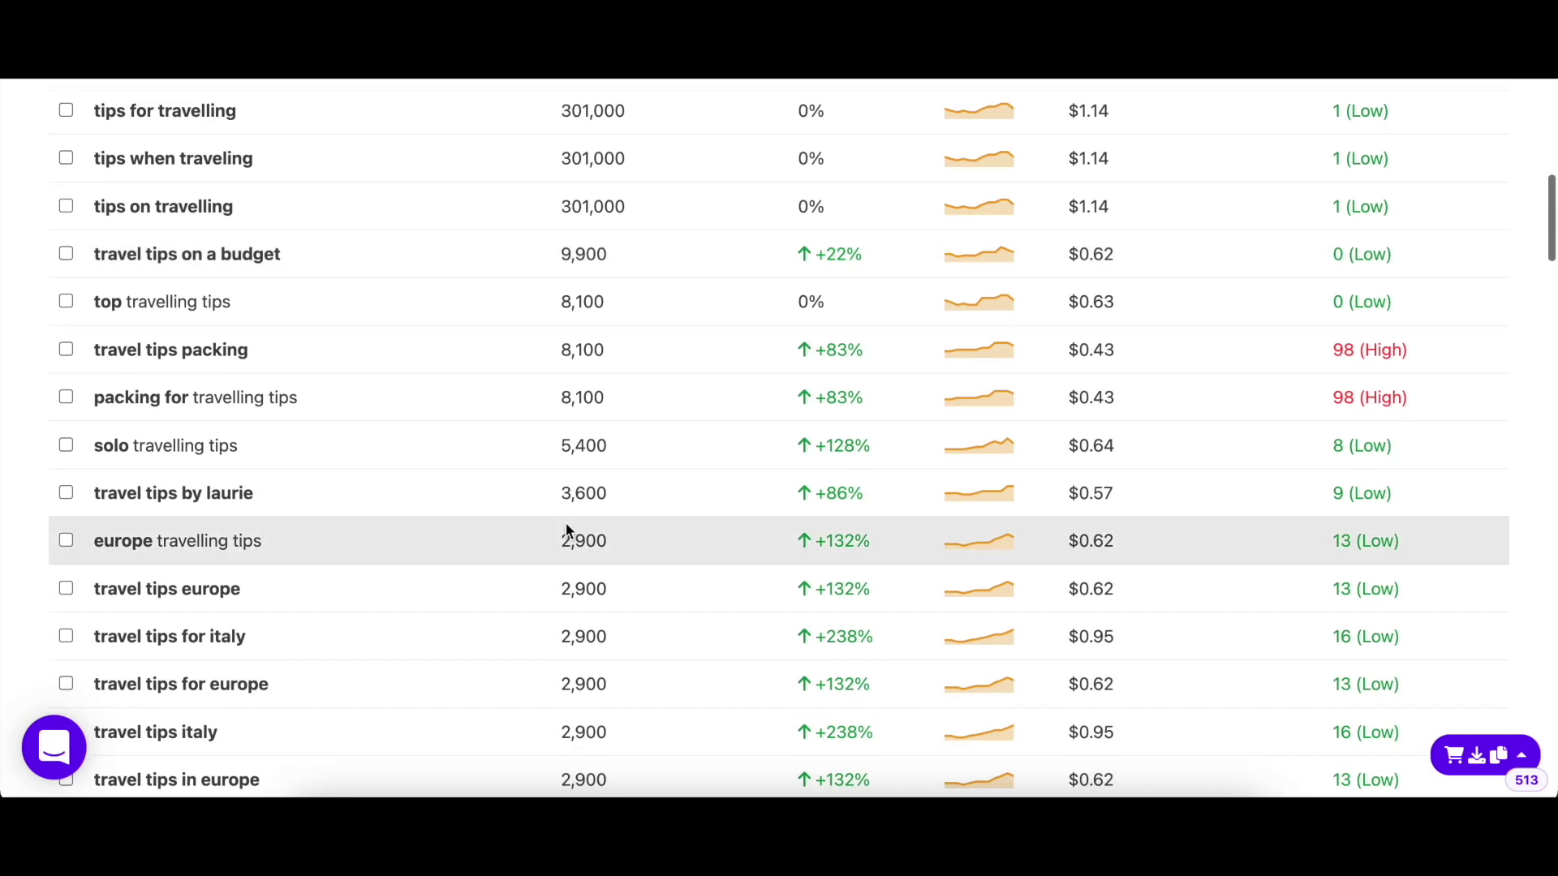
{"action": "scroll", "coordinate": [567, 524], "scroll_direction": "down", "scroll_amount": 2}
{"action": "scroll", "coordinate": [572, 495], "scroll_direction": "up", "scroll_amount": 6}
{"action": "scroll", "coordinate": [572, 497], "scroll_direction": "up", "scroll_amount": 5}
{"action": "left_click", "coordinate": [154, 120]}
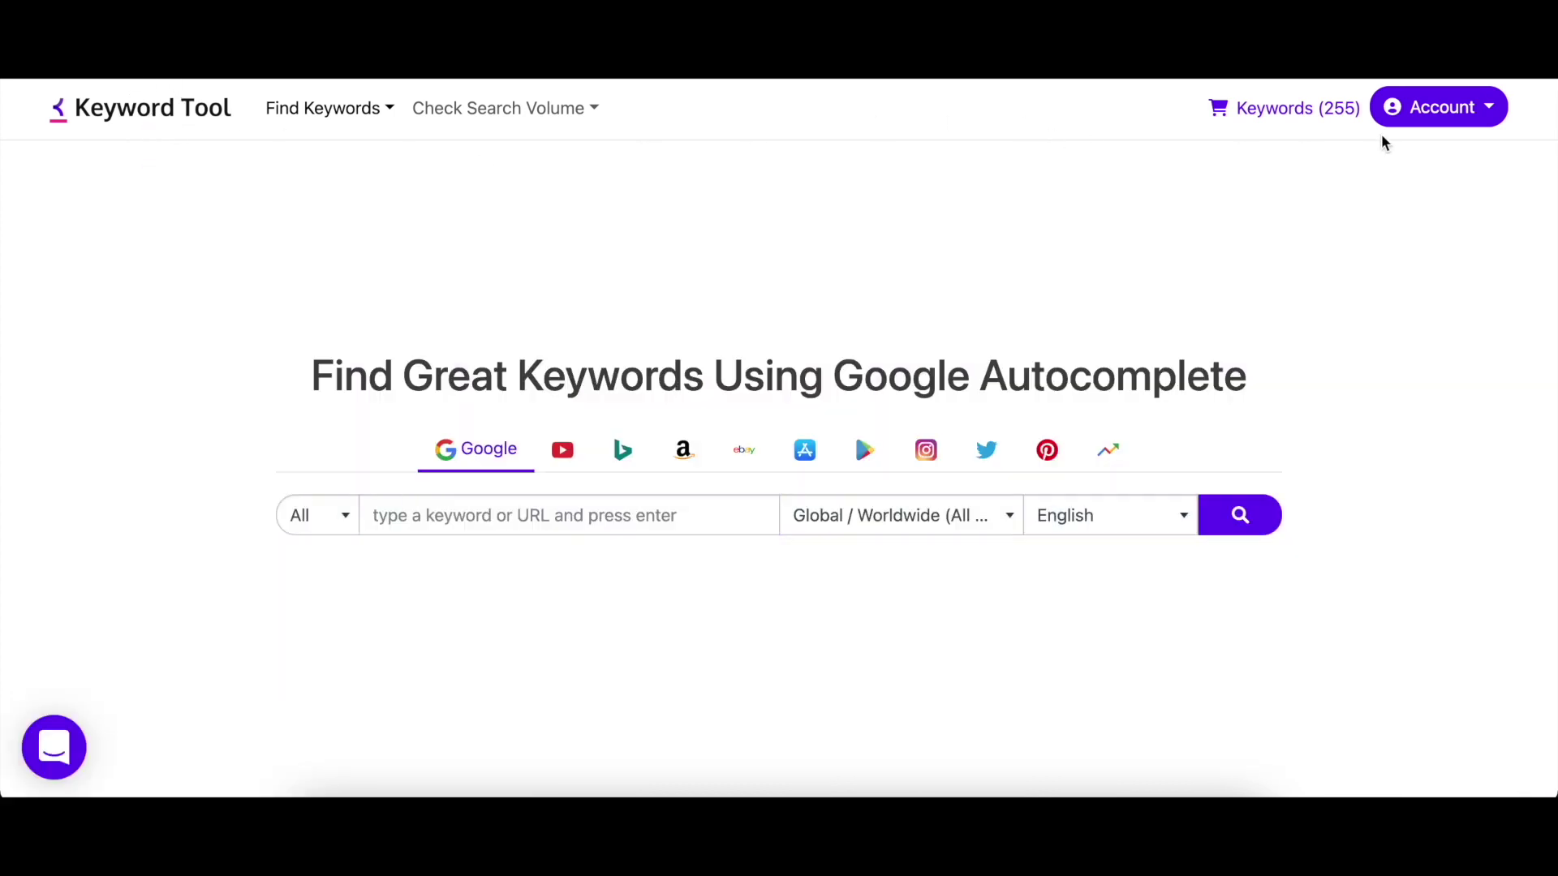
Open Customer Support from the Account menu and locate the support e-mail address.
{"action": "left_click", "coordinate": [1468, 120]}
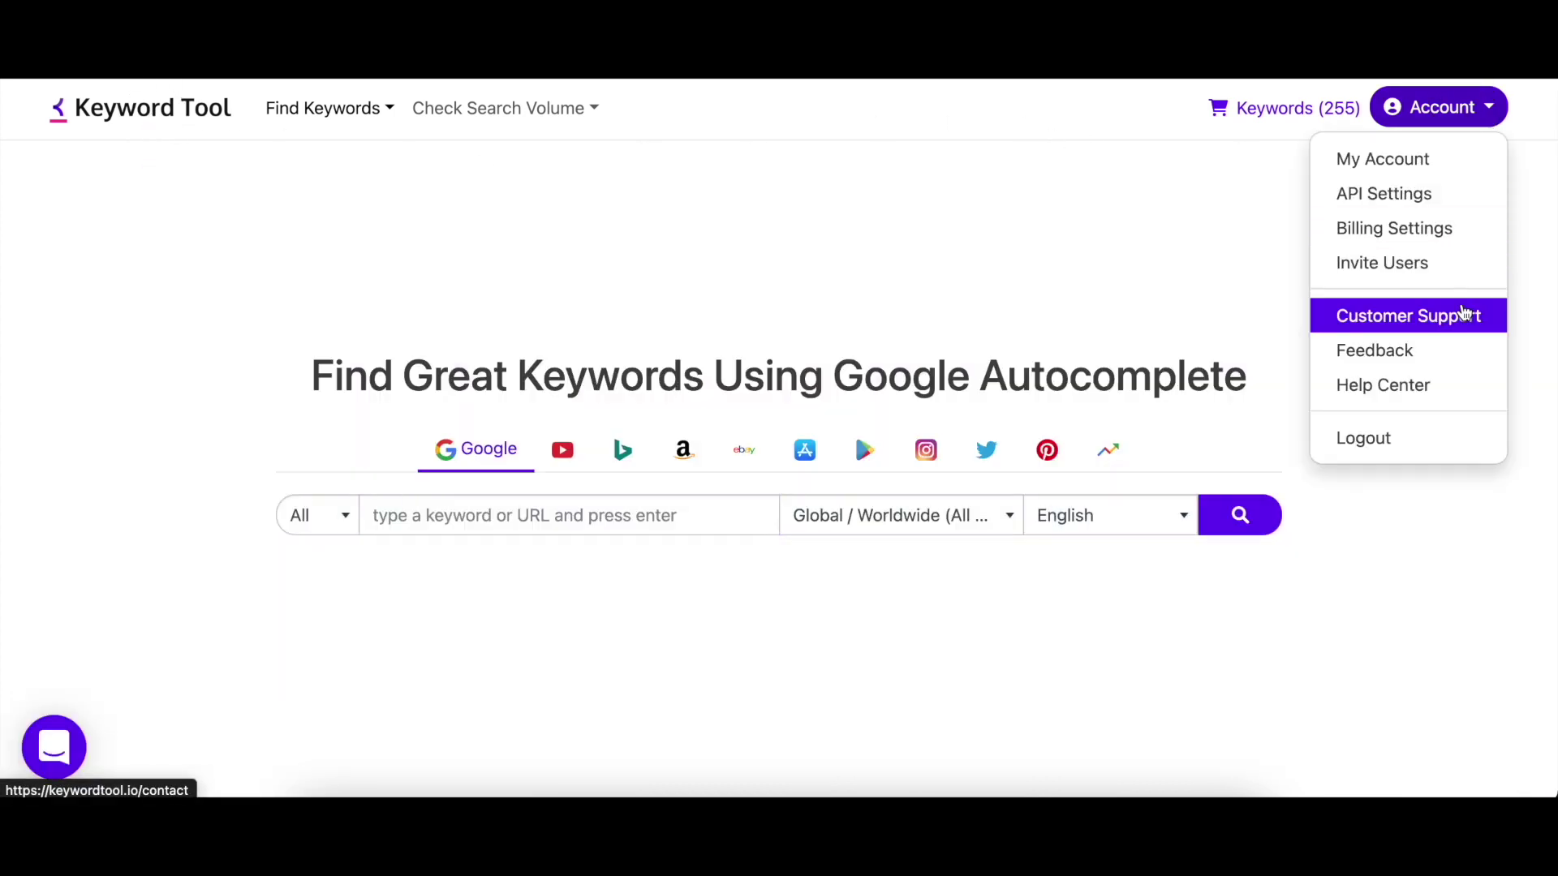
{"action": "left_click", "coordinate": [1463, 313]}
{"action": "scroll", "coordinate": [1463, 313], "scroll_direction": "down", "scroll_amount": 2}
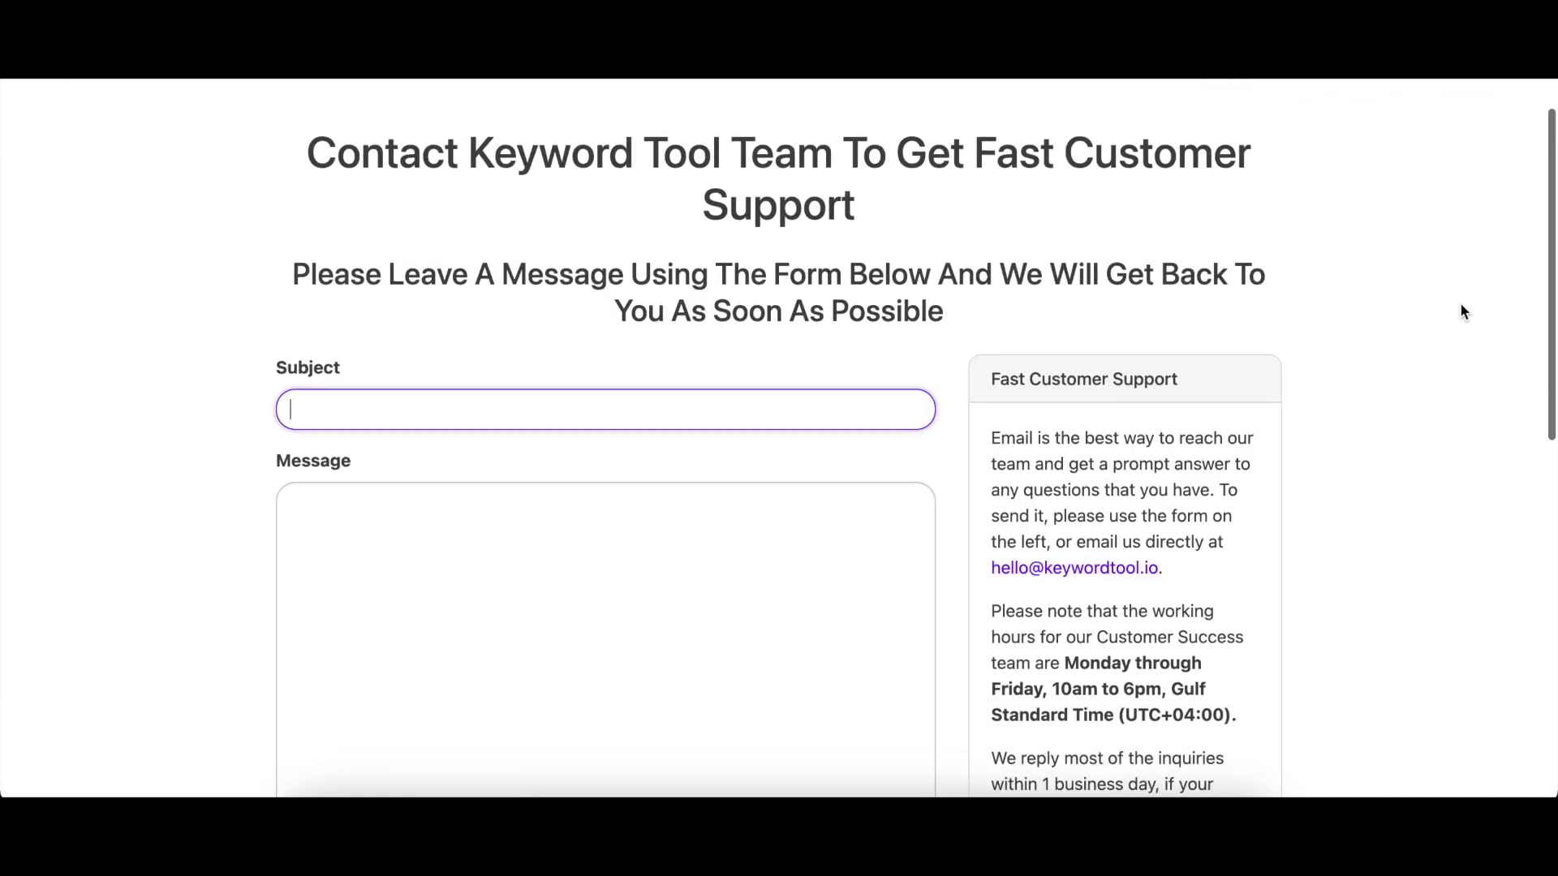
{"action": "left_click_drag", "start_coordinate": [998, 479], "coordinate": [1091, 479]}
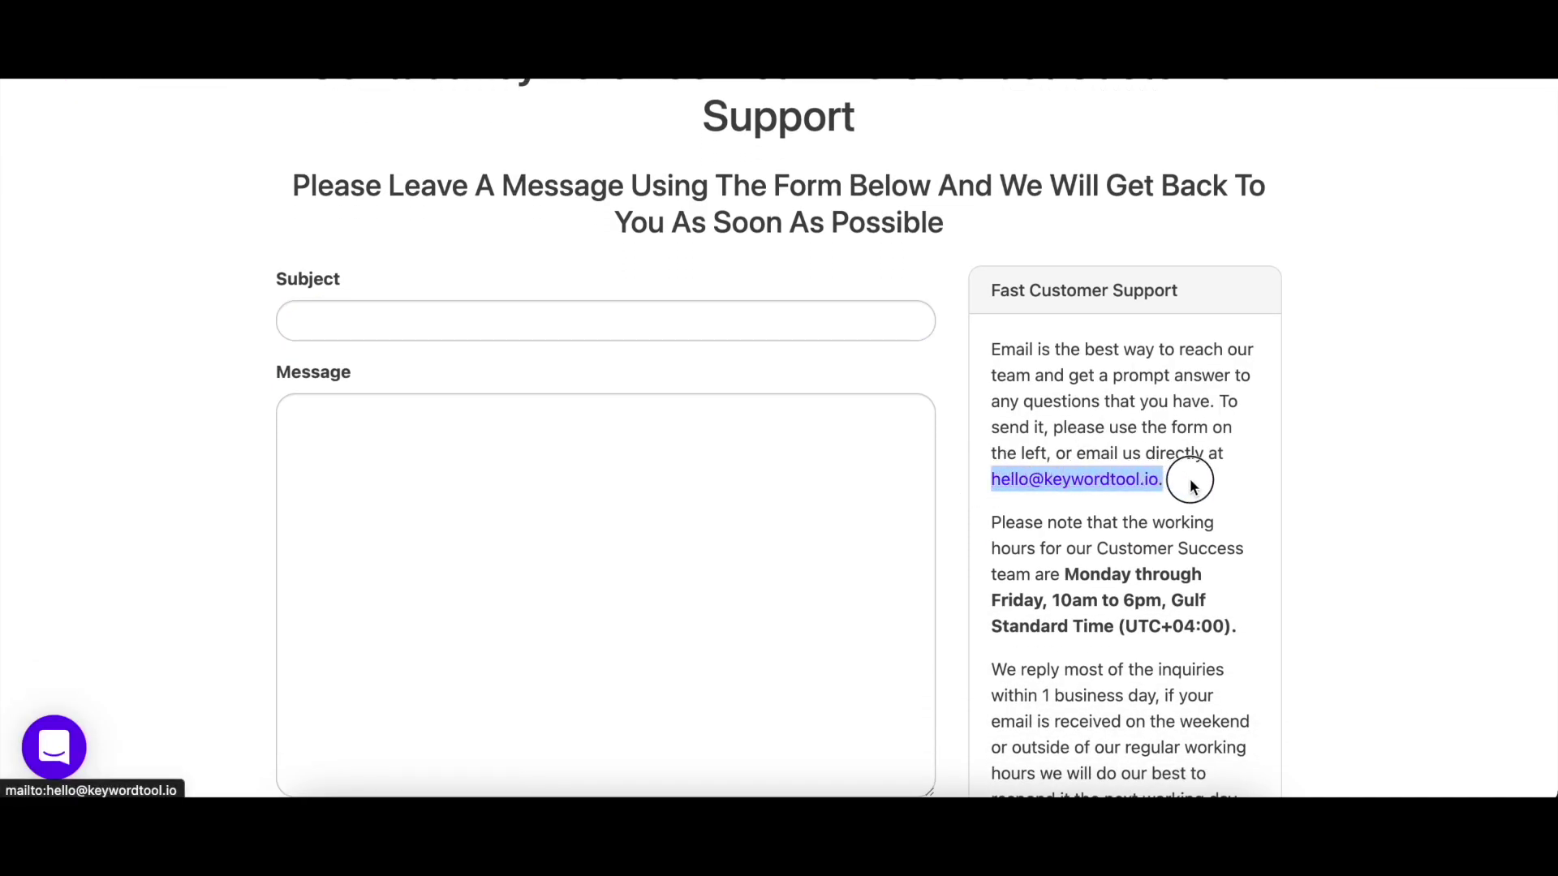
{"action": "left_click", "coordinate": [1191, 487]}
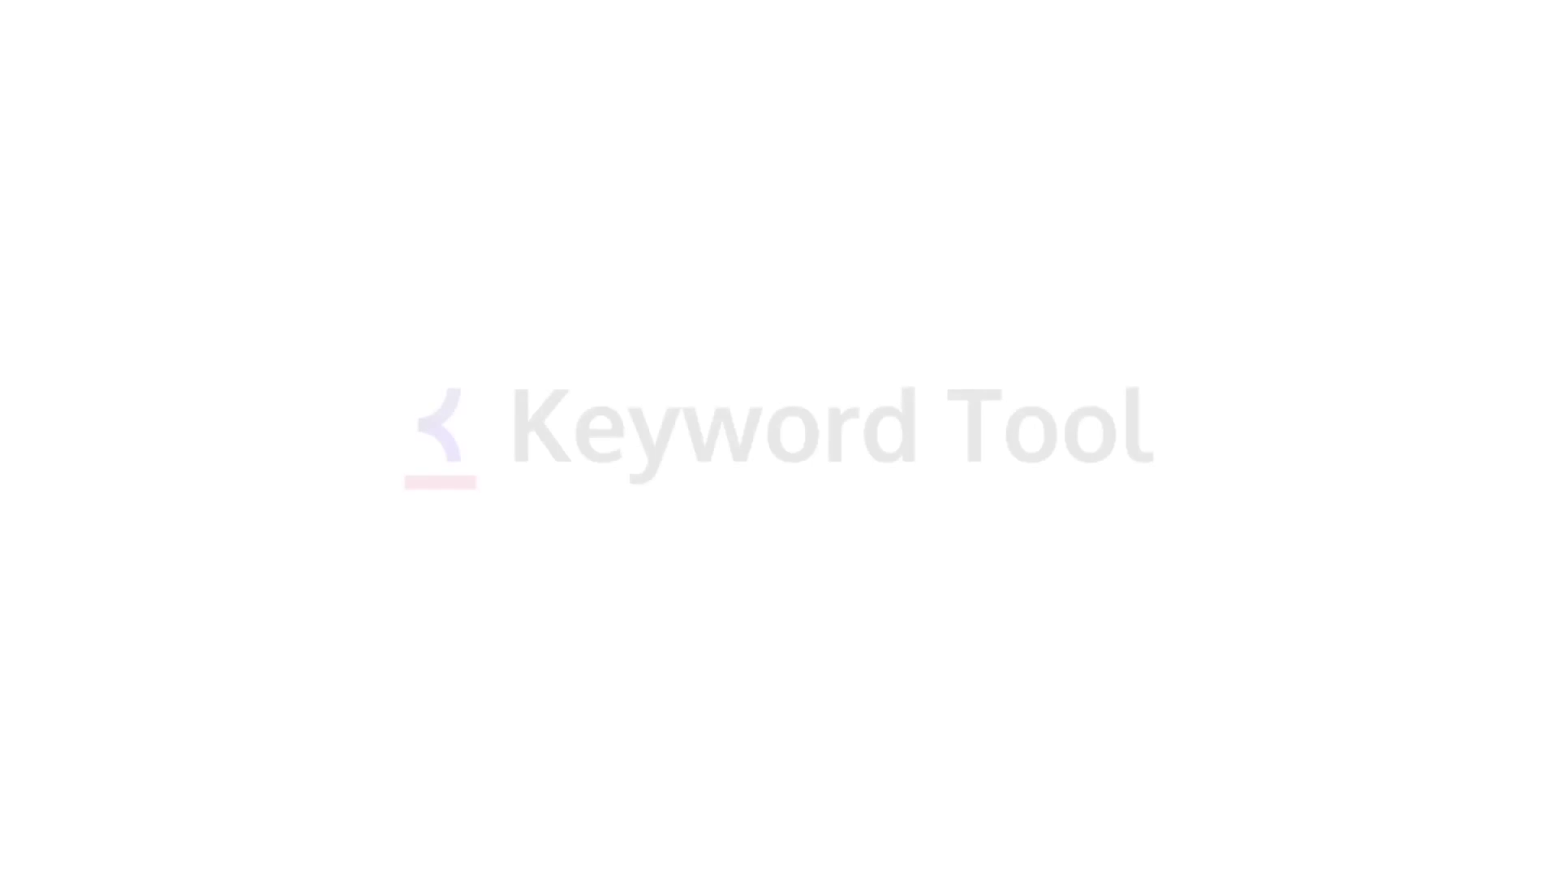